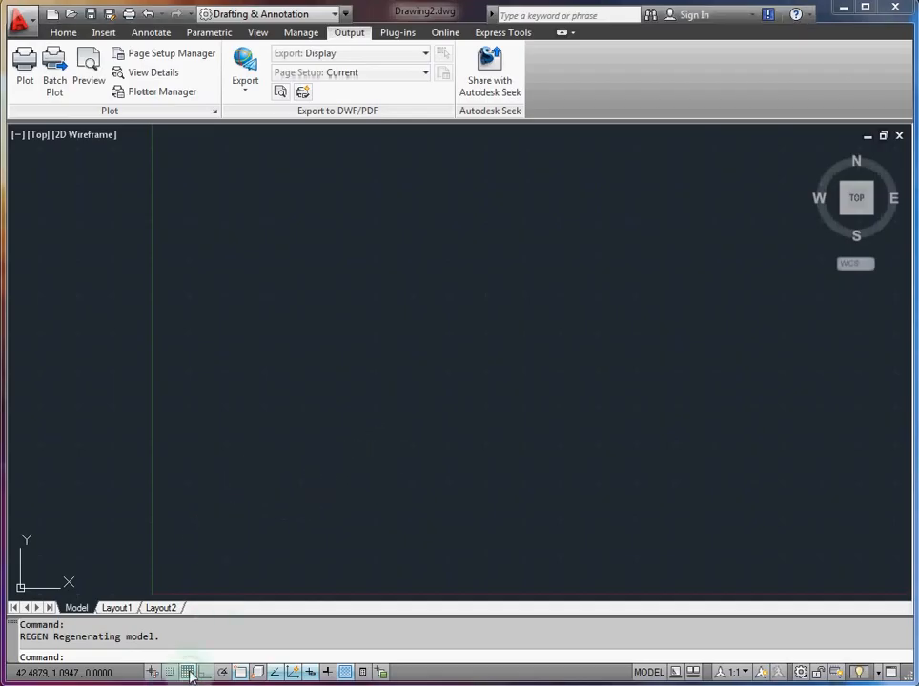
Step: Change the grid snap type from rectangular to Isometric snap in the drafting settings
right_click(187, 673)
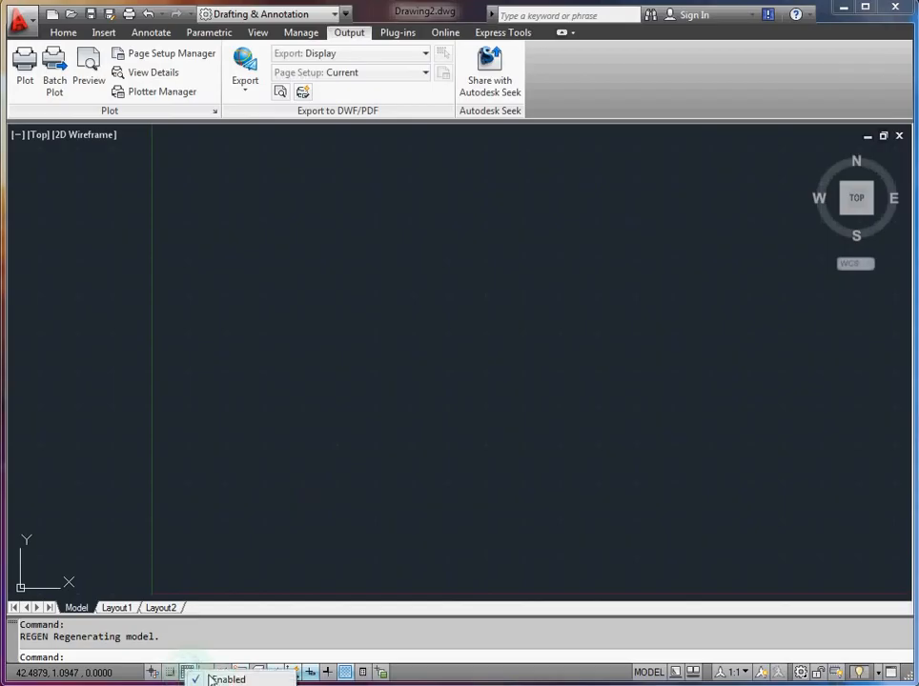
left_click(221, 685)
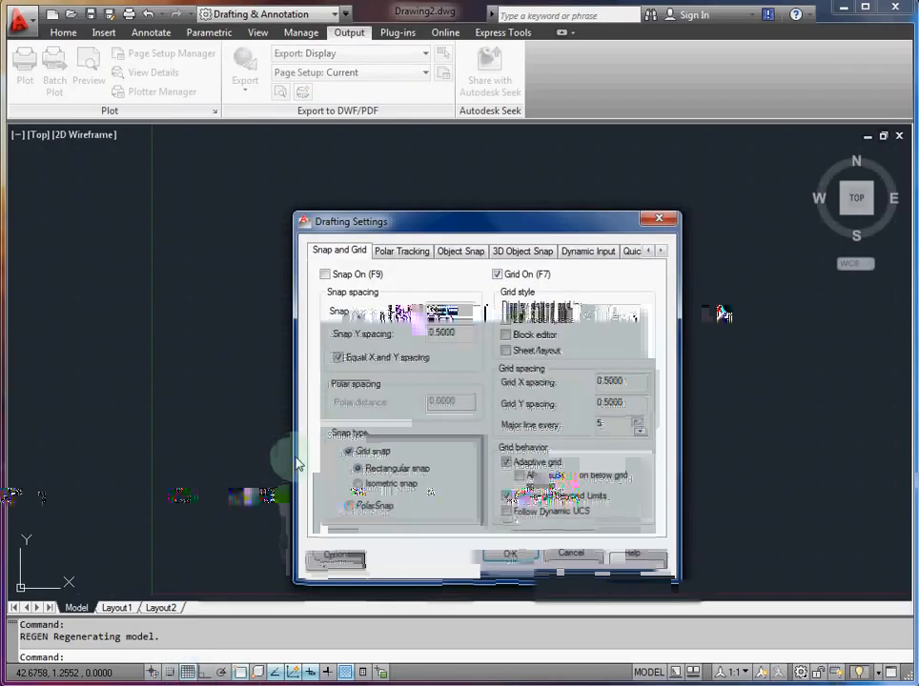
left_click_drag(397, 223, 379, 203)
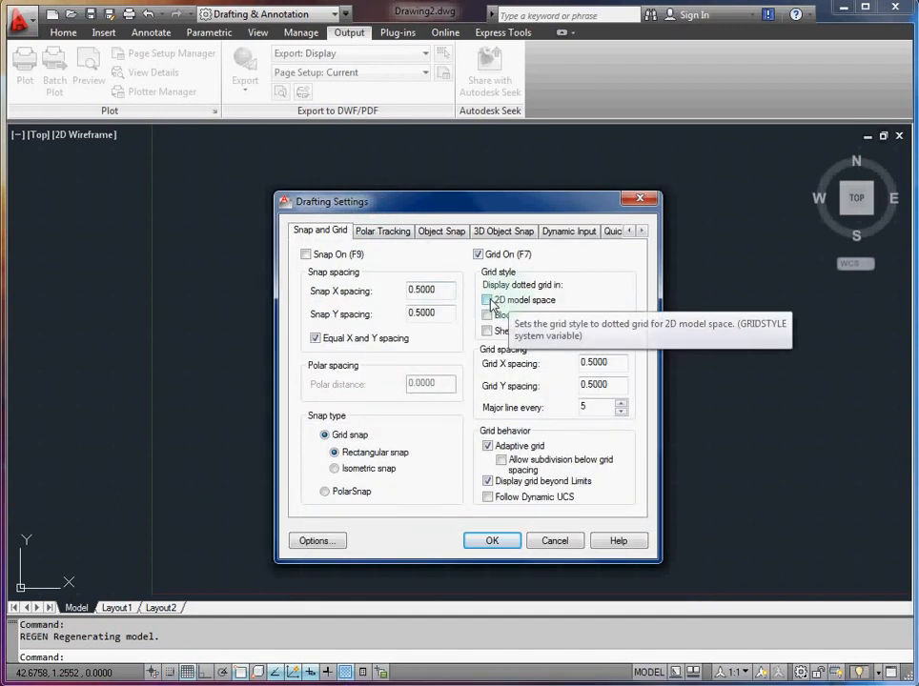
left_click(367, 469)
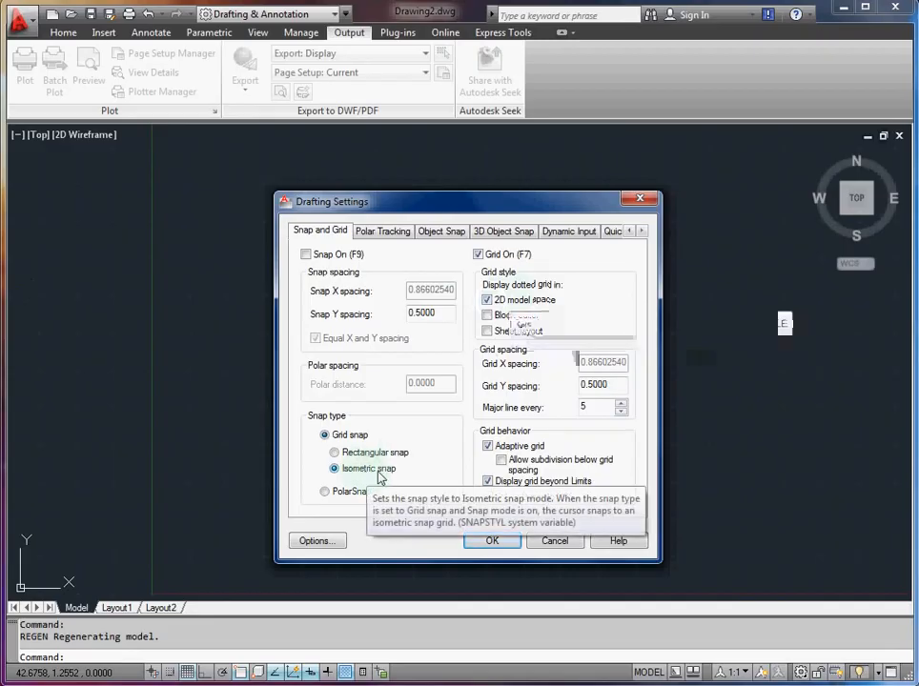
left_click(491, 540)
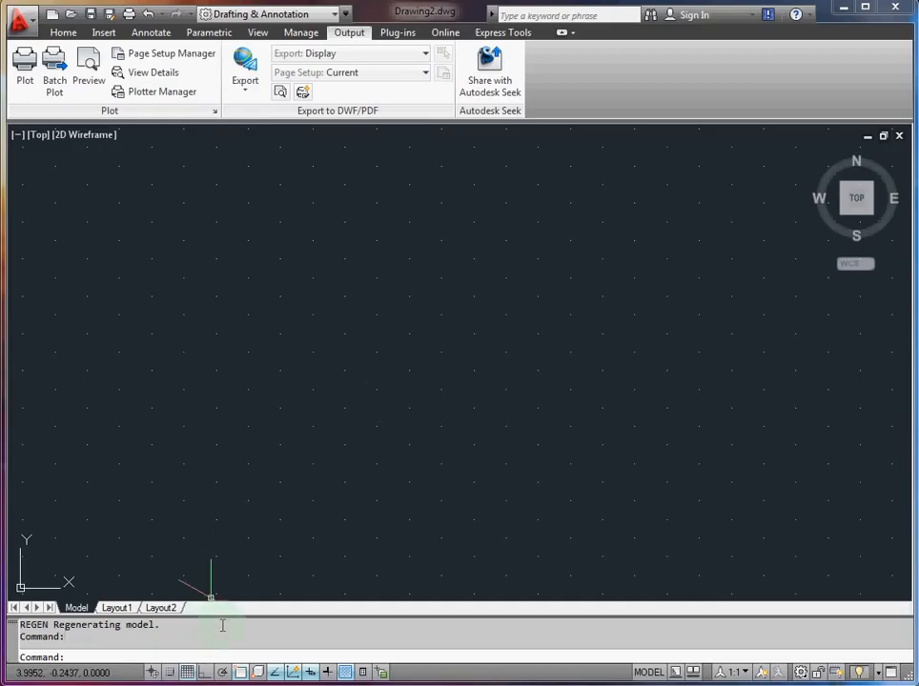
Step: Set both the snap spacing and the grid spacing to 5 using the SNAP and GRID commands
type("P")
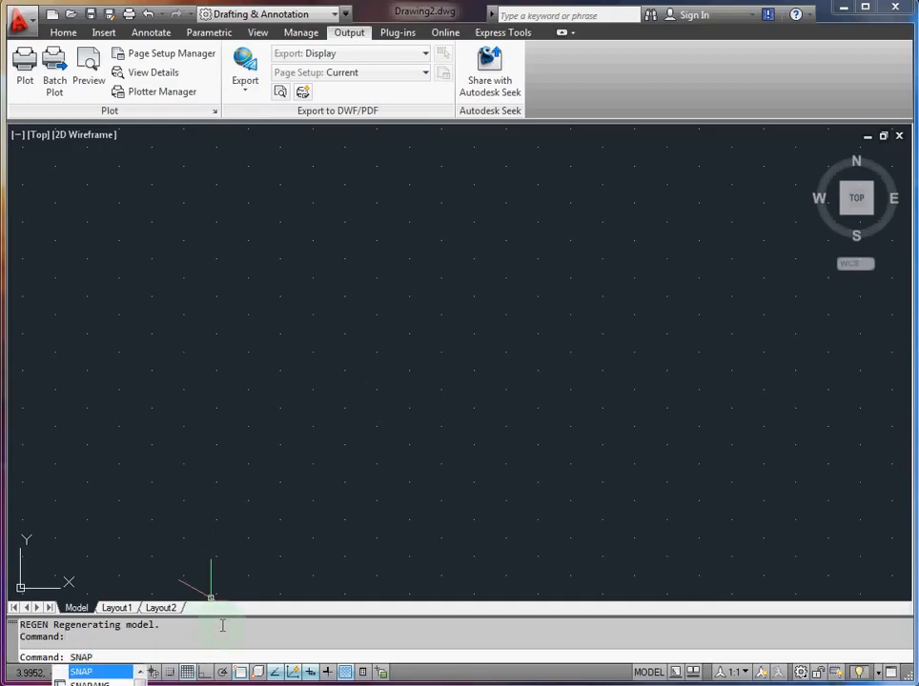
key("Return")
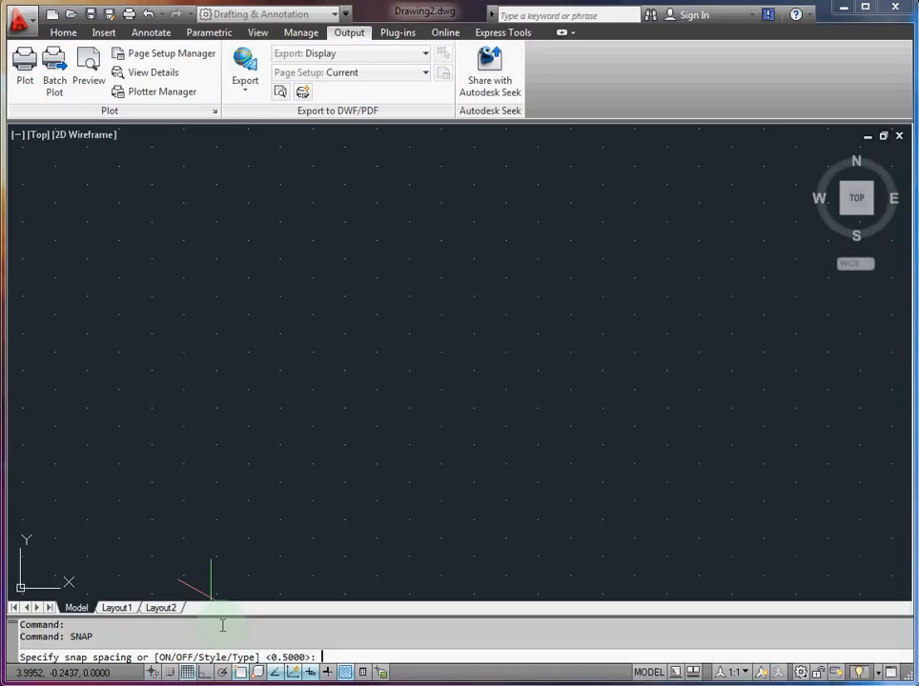
key("Return")
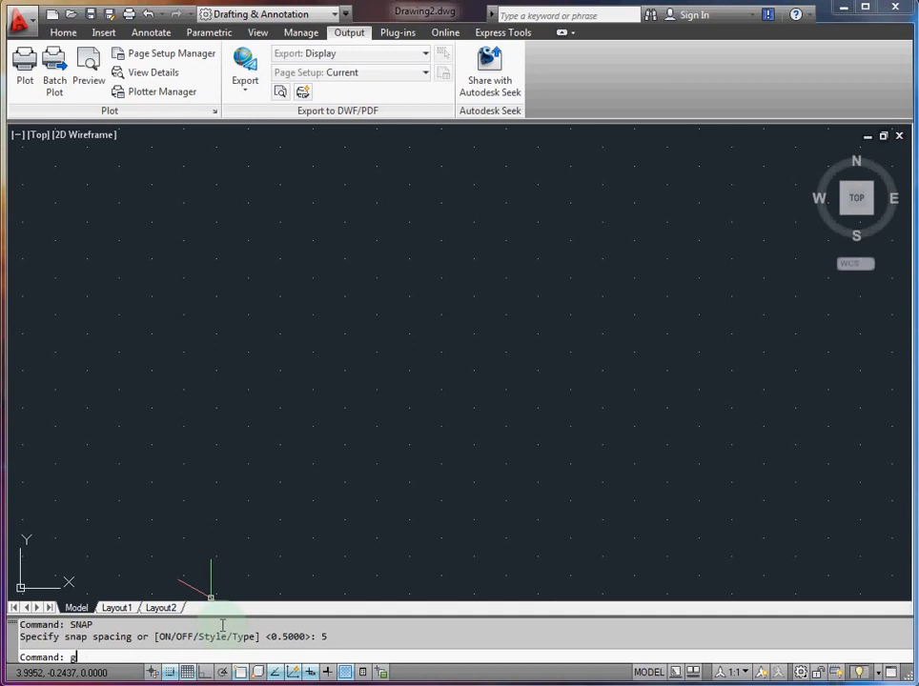
key("Return")
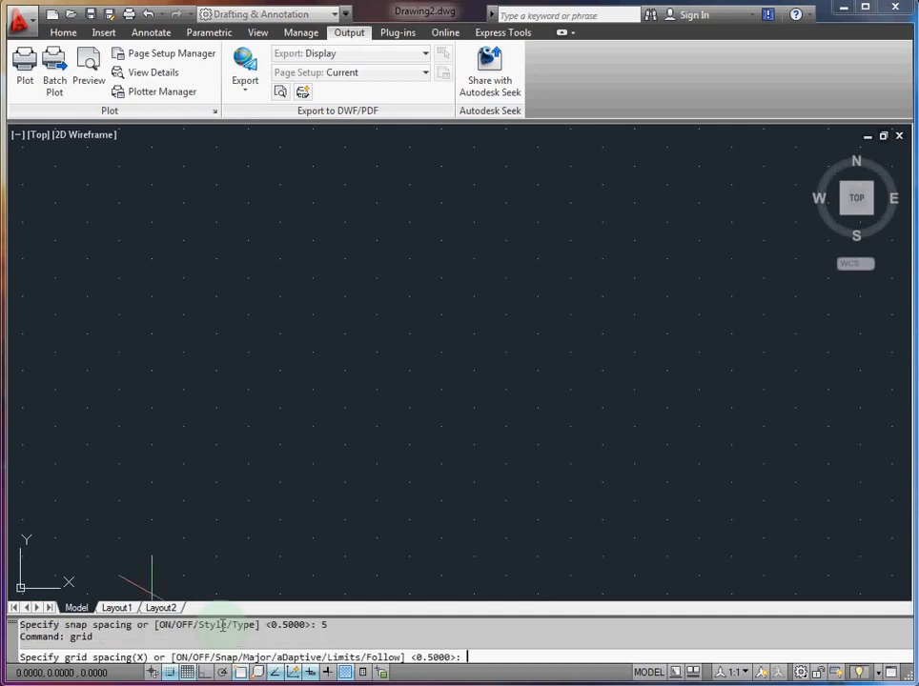
type("5")
key("Return")
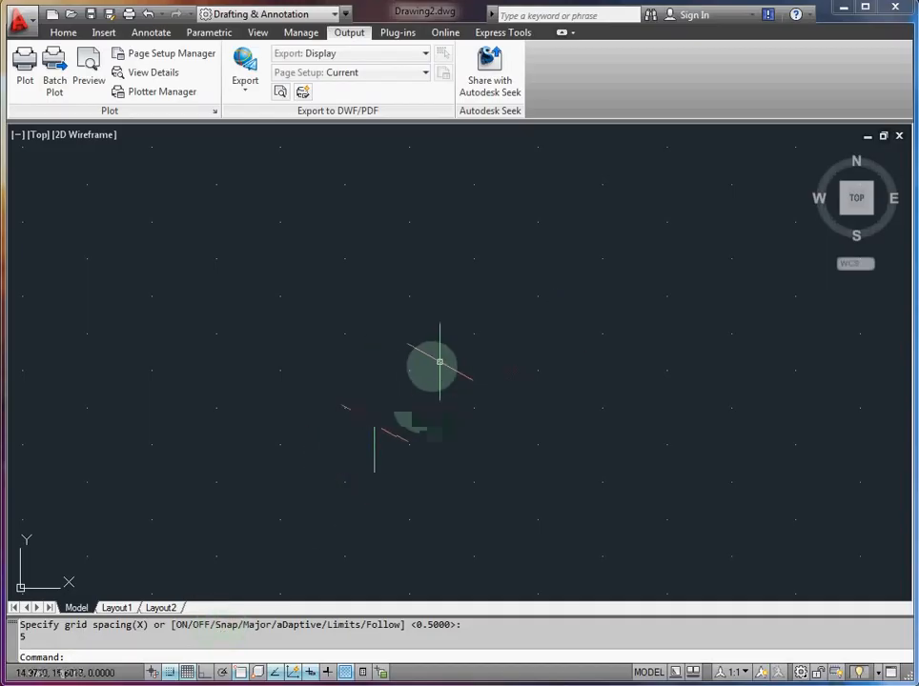
Step: Draw connected lines from the origin: 70 units down-right at 30°, 40 units up-right at 30°, and 20 units straight up
scroll(428, 343, "down", 5)
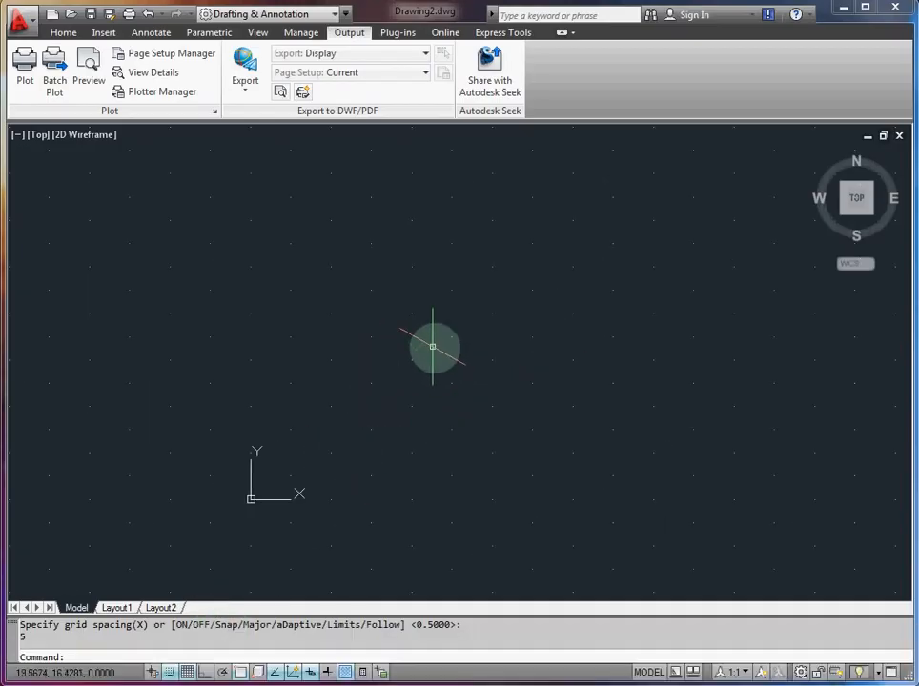
middle_click_drag(554, 372, 477, 312)
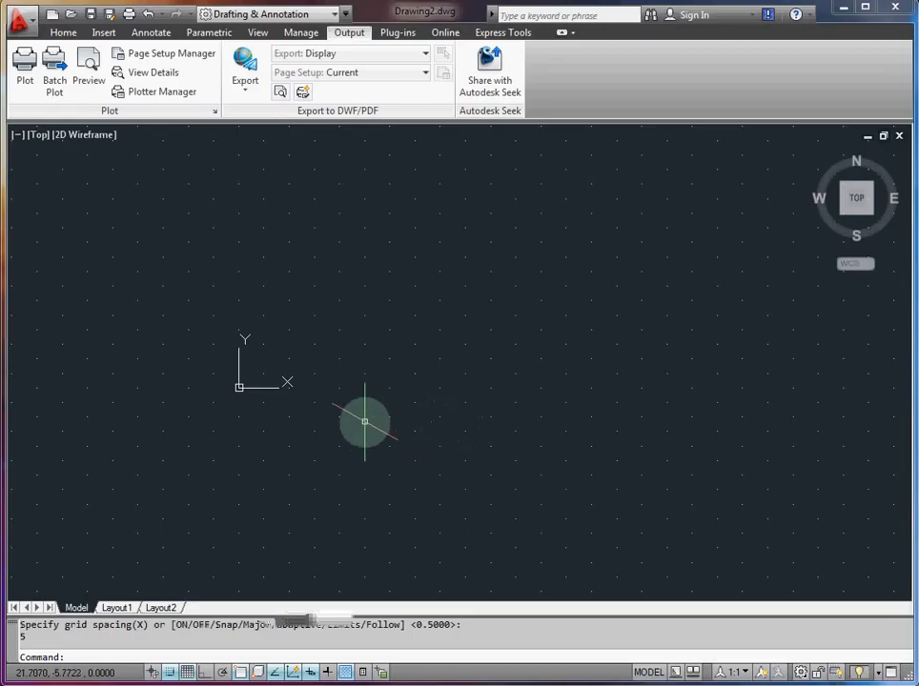
type("L")
key("Return")
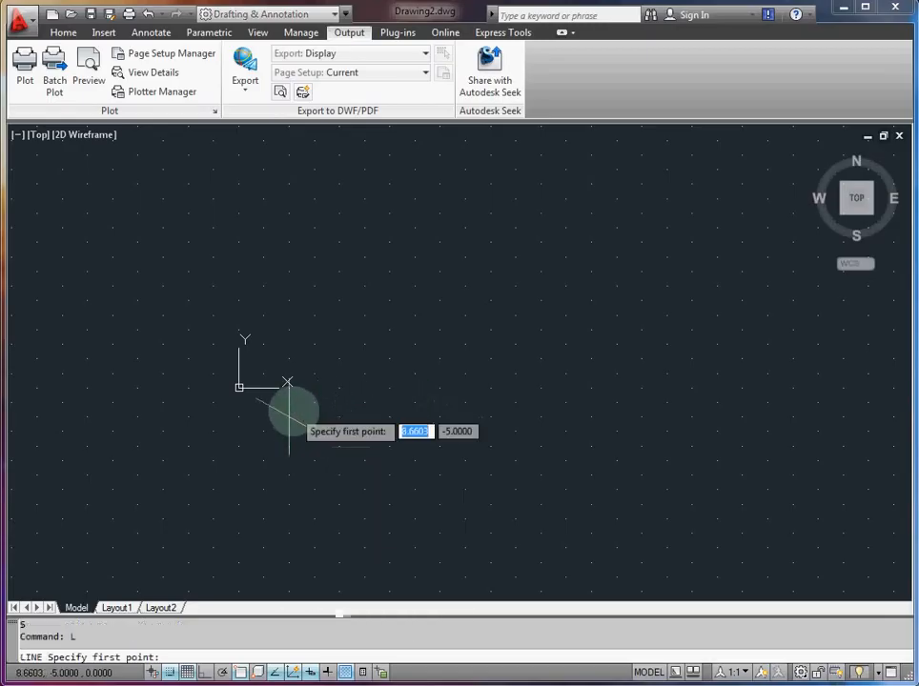
left_click(239, 388)
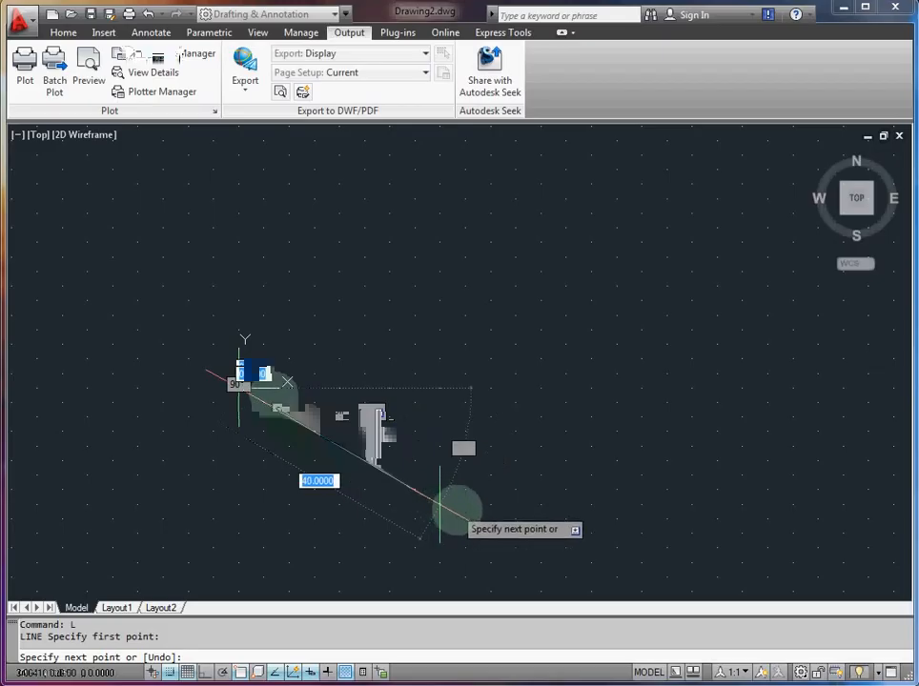
middle_click_drag(482, 524, 428, 434)
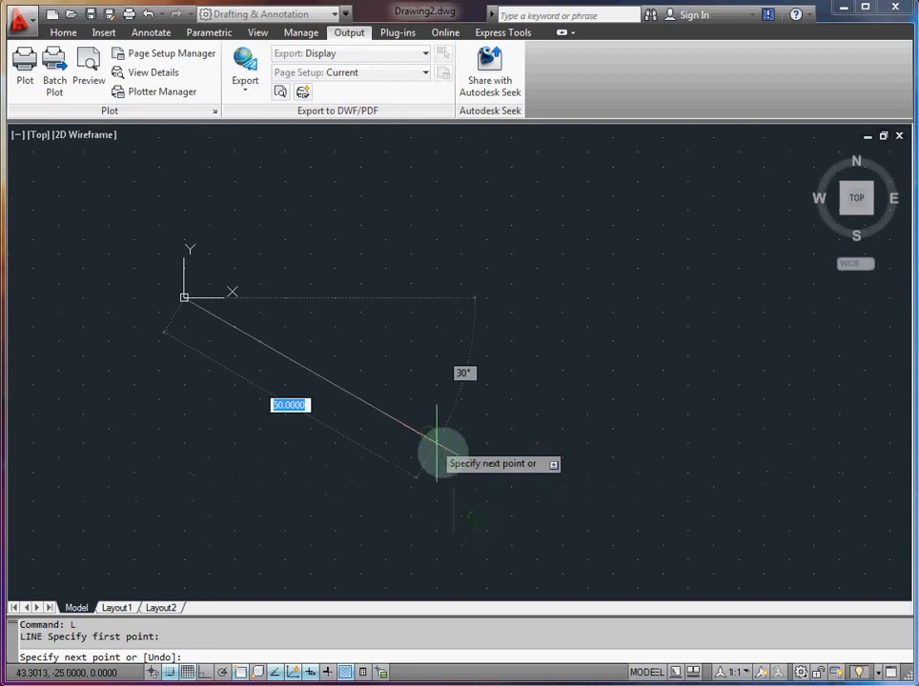
left_click(536, 502)
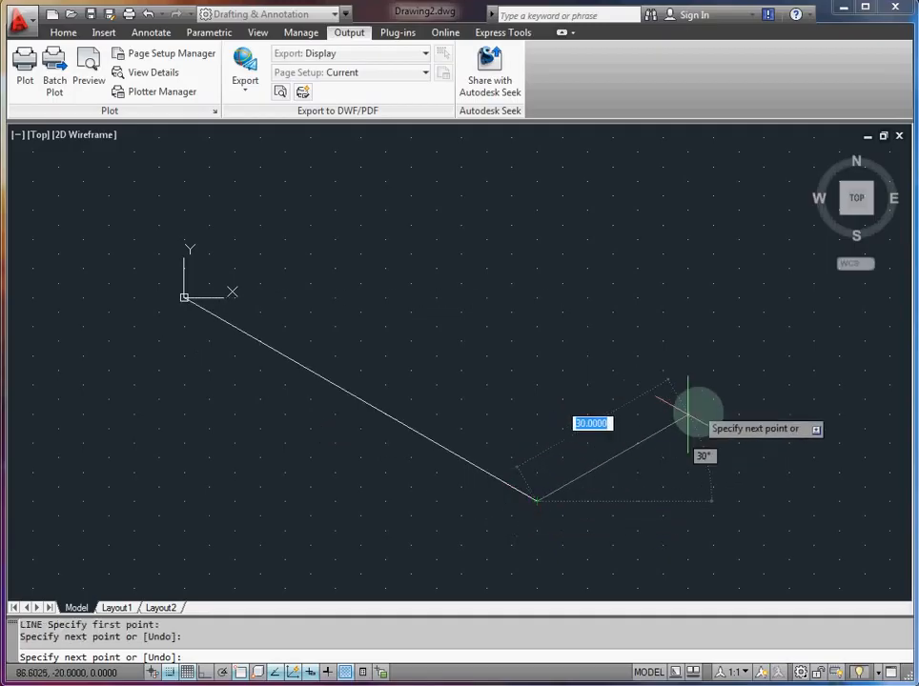
left_click(738, 386)
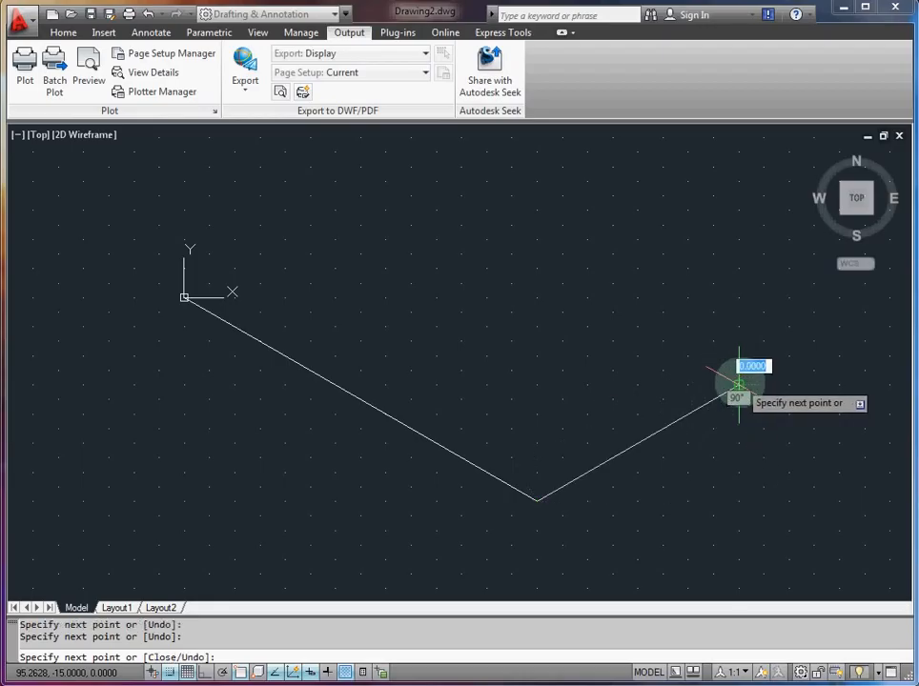
left_click(739, 267)
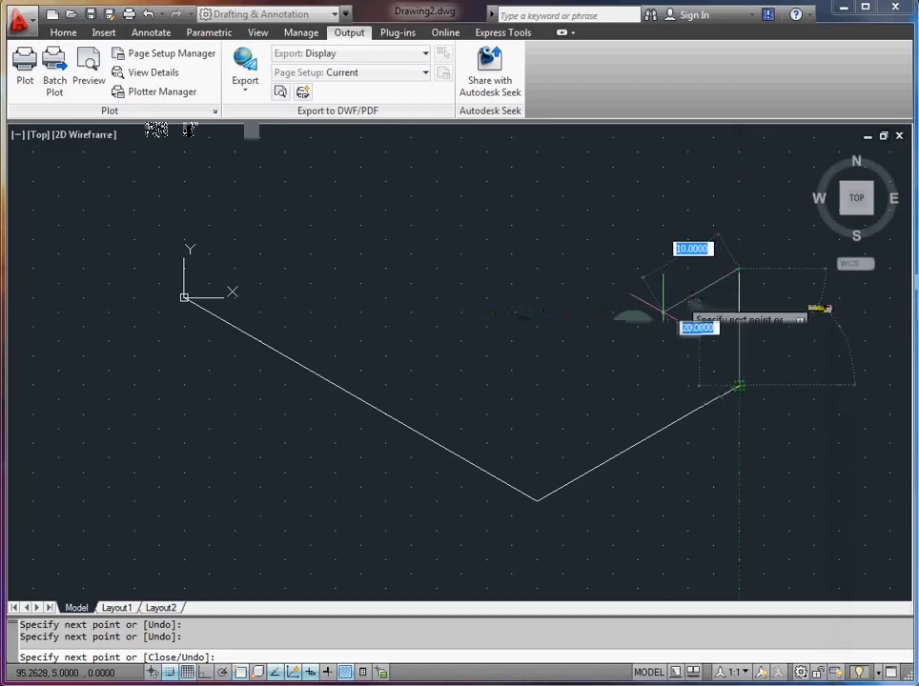
Step: Continue the outline down-left parallel to the 40-unit edge until above the lower corner, then up-left to 25.98, 5, and end the line
left_click(537, 385)
middle_click_drag(308, 276, 308, 355)
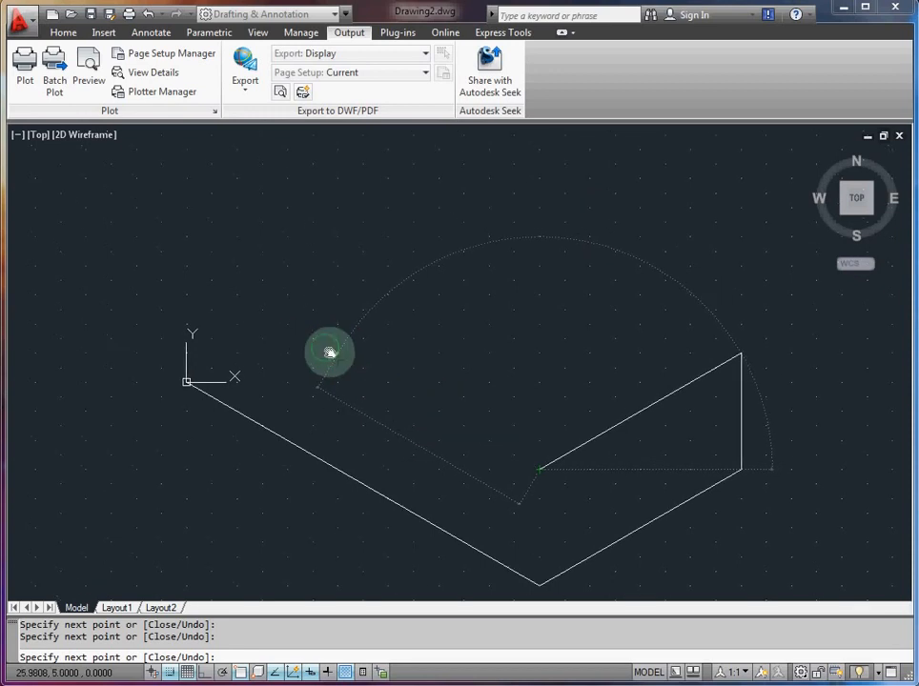
middle_click_drag(324, 353, 363, 369)
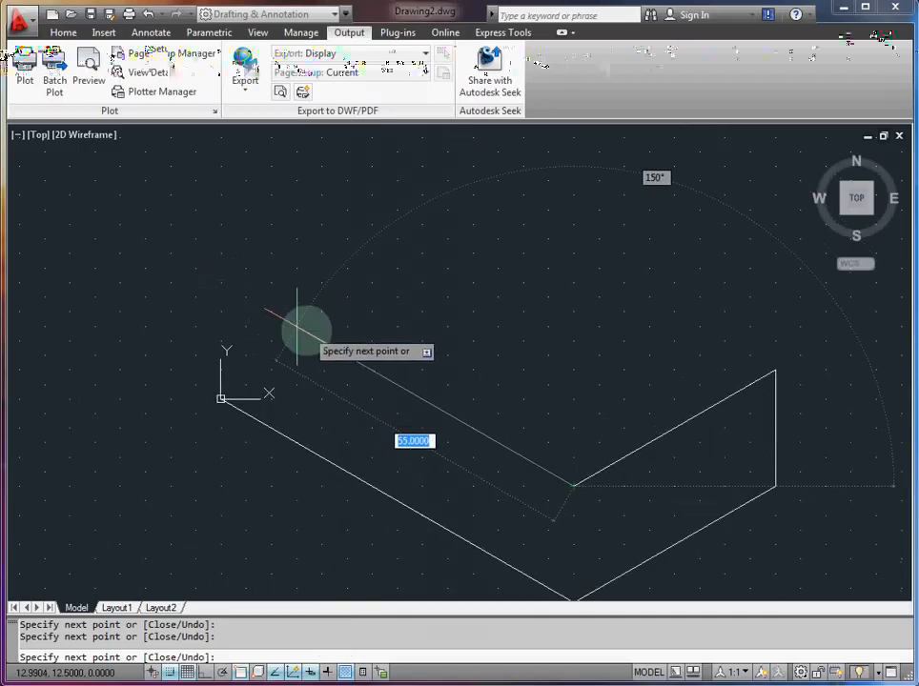
left_click(372, 370)
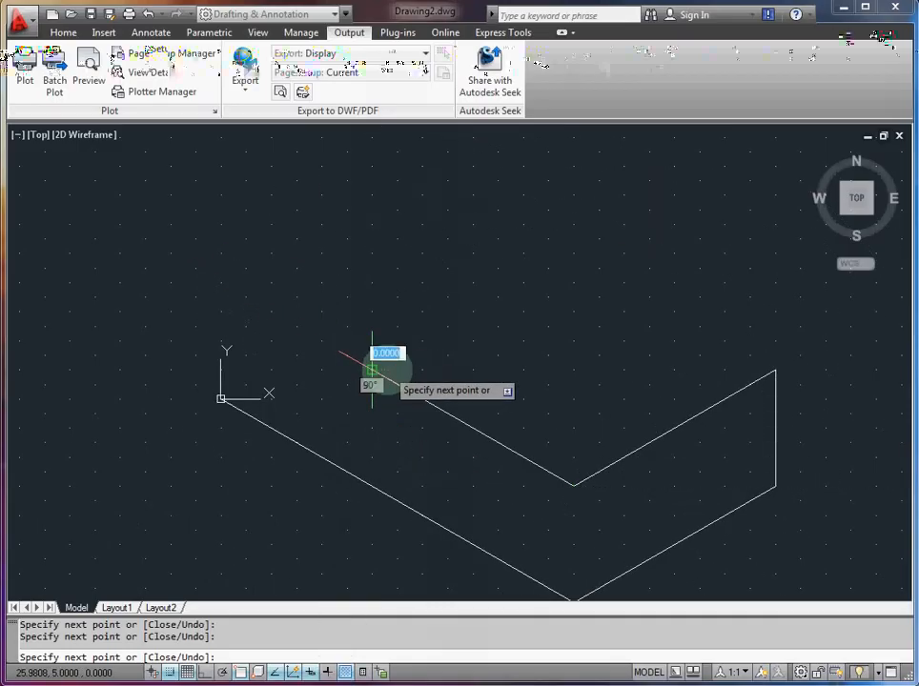
key("Escape")
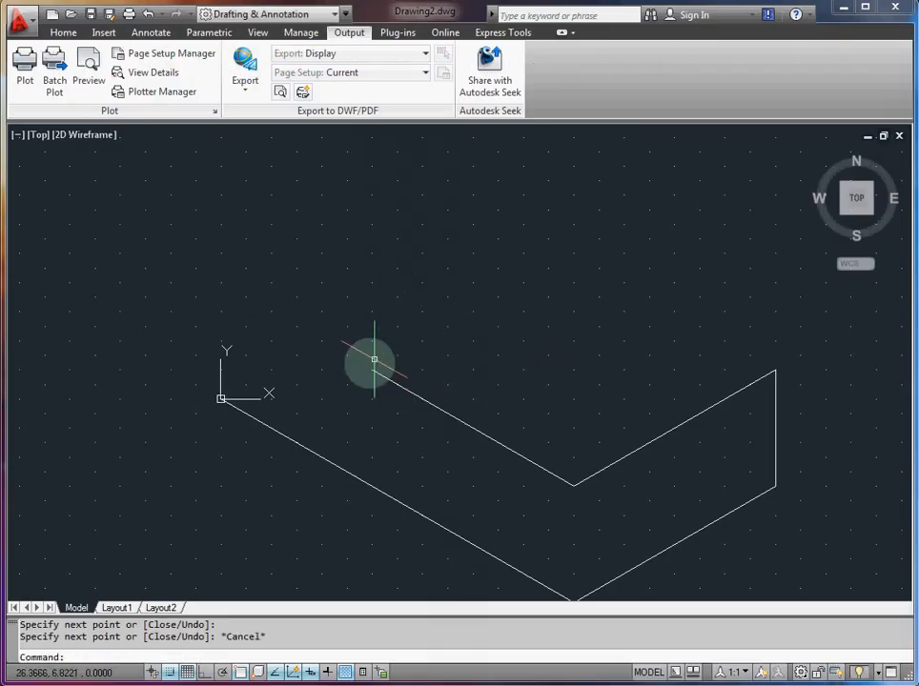
Step: Start a new line at the origin and draw a vertical edge 40 units straight up
middle_click_drag(519, 343, 503, 306)
middle_click_drag(375, 308, 365, 339)
type("L")
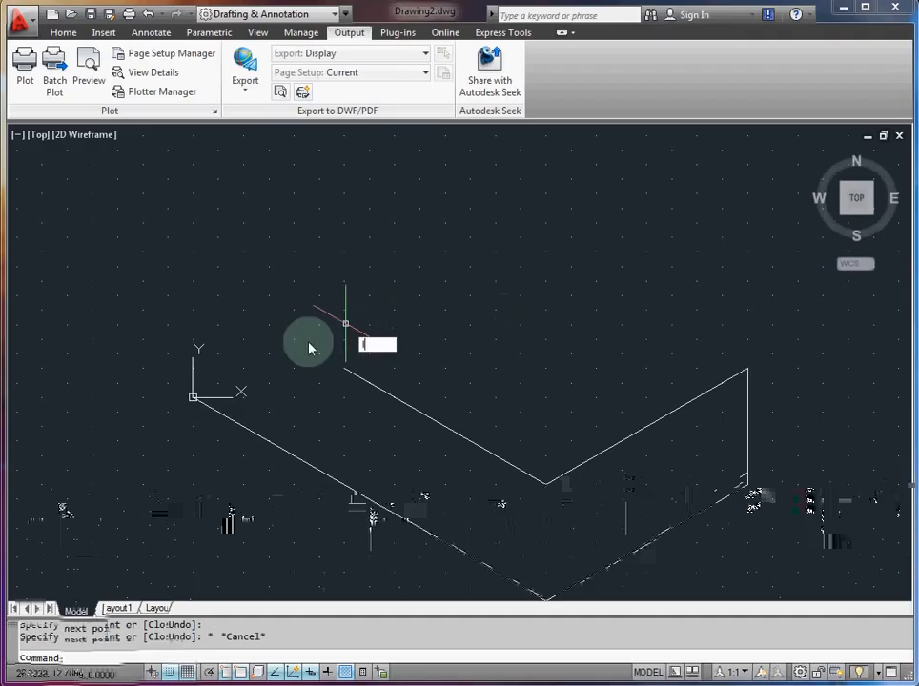
key("Return")
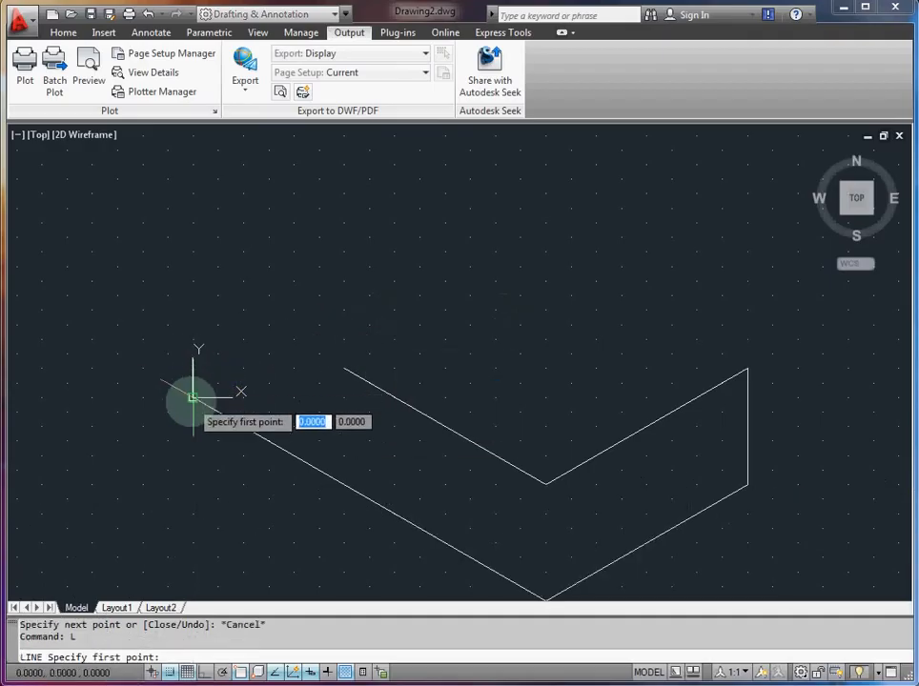
left_click(193, 397)
middle_click_drag(194, 255, 193, 322)
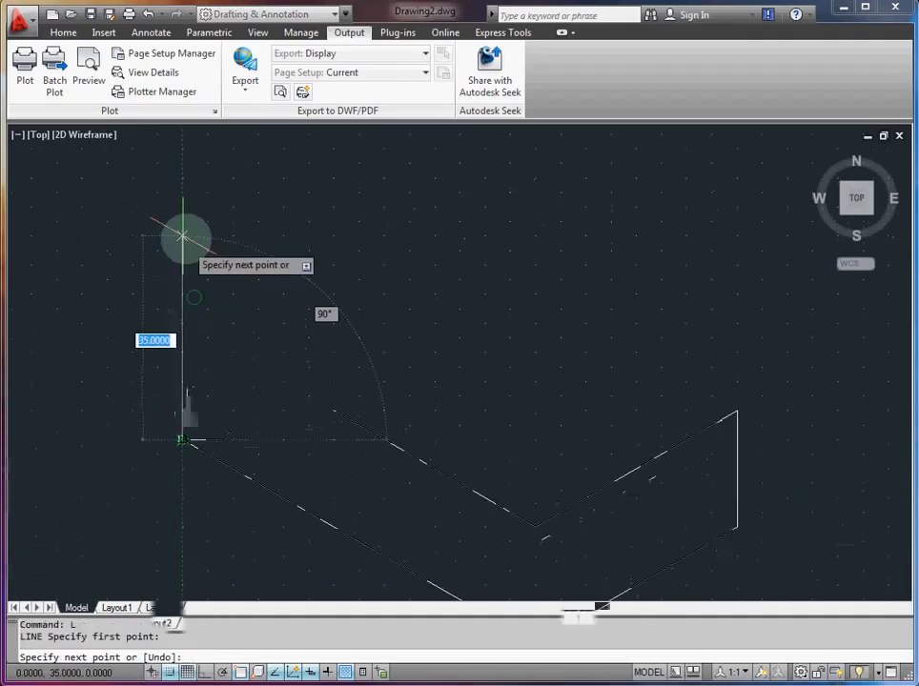
left_click(181, 206)
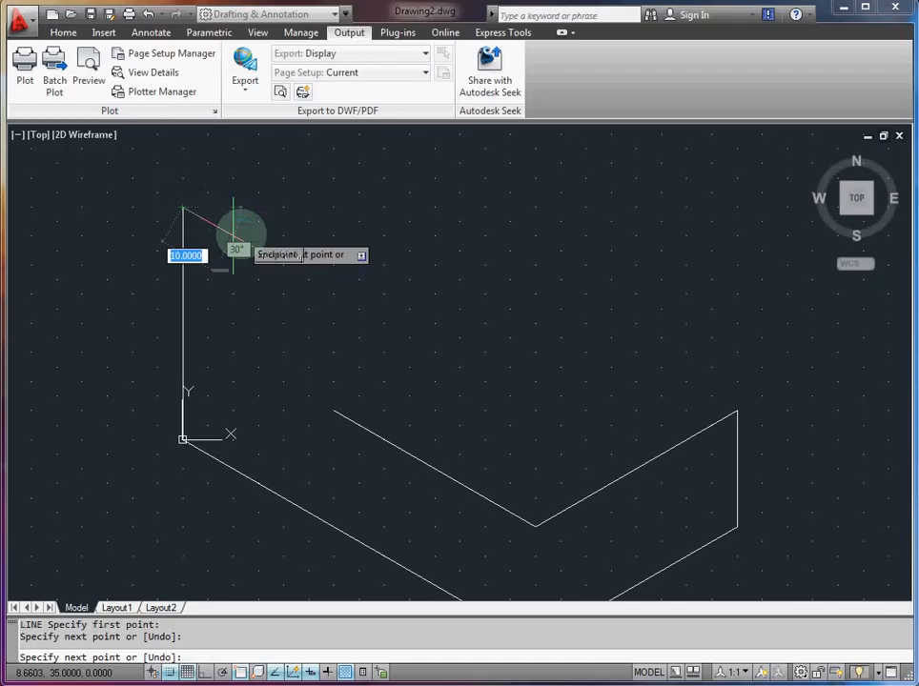
Step: Outline the top face from the vertical edge's upper end with isometric segments of 10, 30, 20, 10, 30 and 40 units, returning to that point
left_click(235, 236)
middle_click_drag(379, 172, 361, 229)
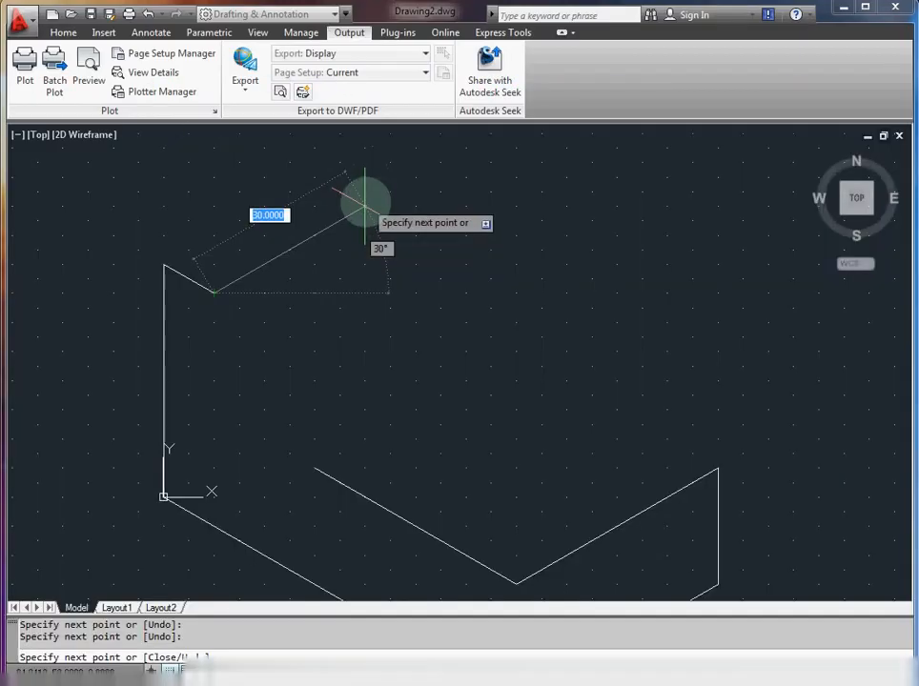
left_click(364, 204)
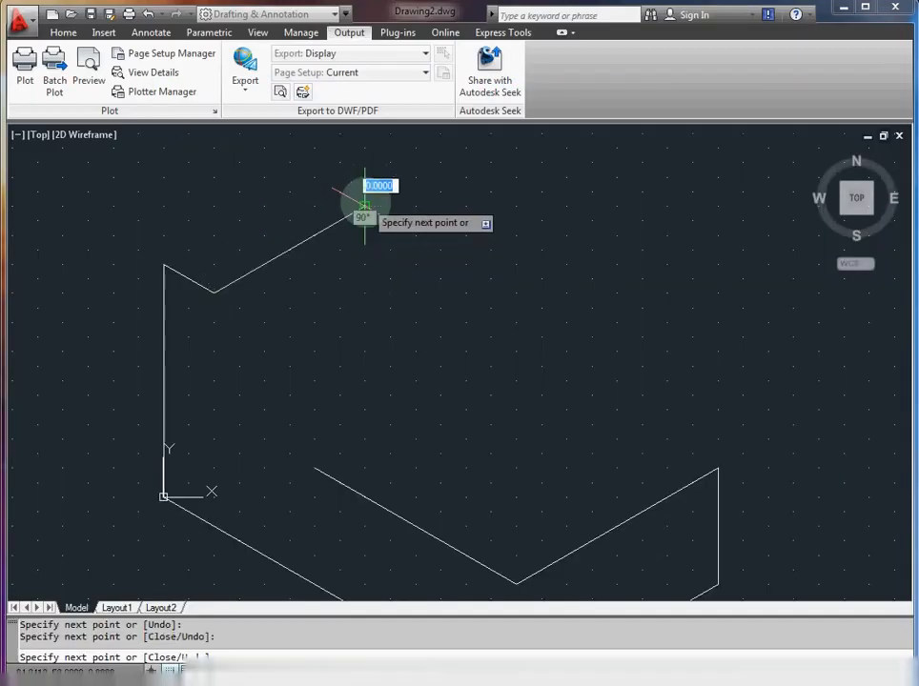
left_click(464, 263)
left_click(514, 234)
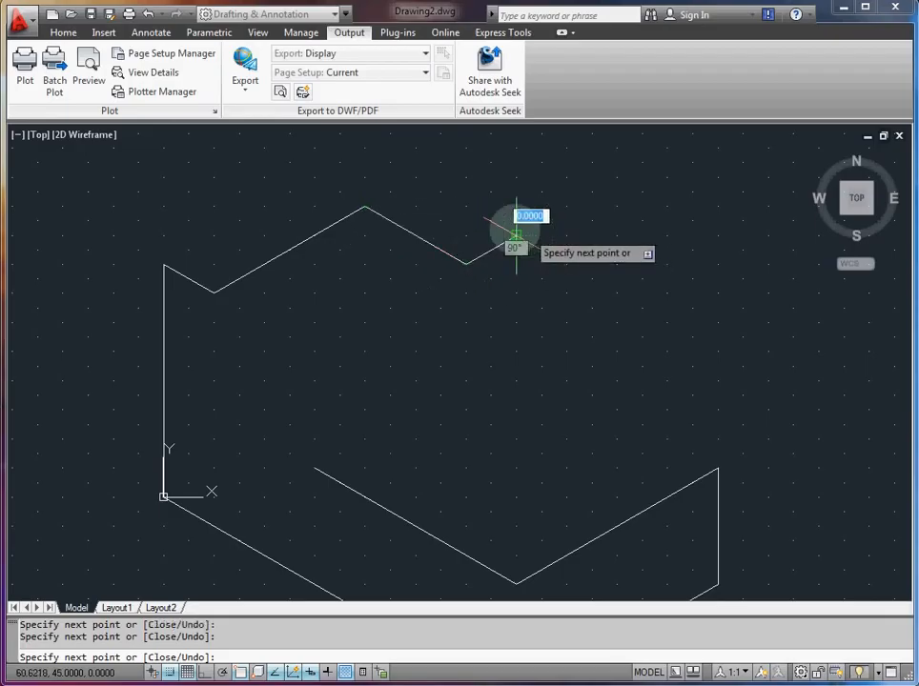
left_click(365, 150)
left_click(163, 264)
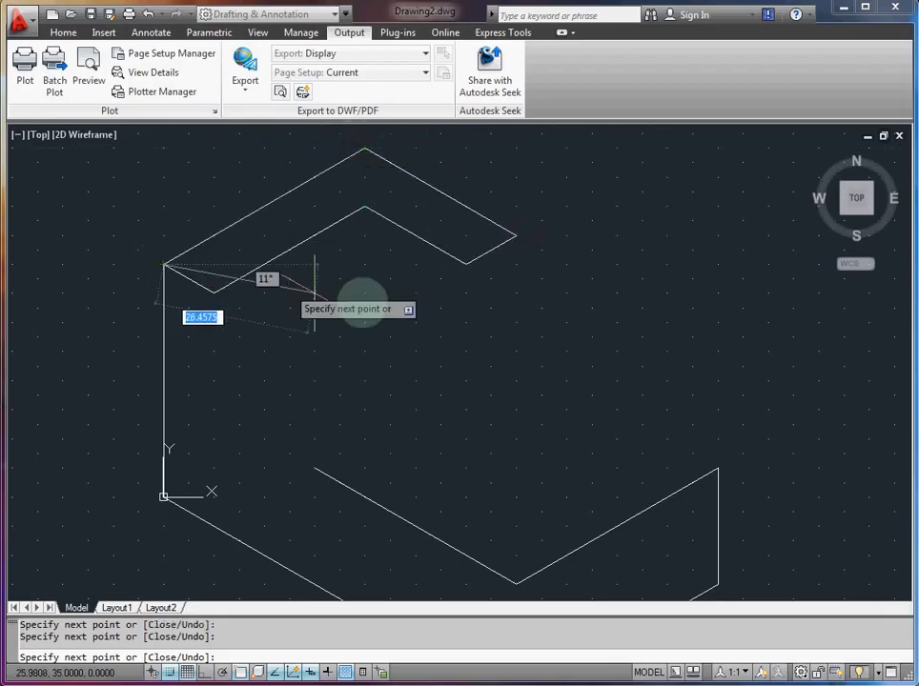
key("Escape")
Step: Regenerate the drawing display with the REGEN command
mouse_move(420, 337)
middle_mouse_down()
mouse_move(383, 308)
mouse_move(385, 276)
middle_mouse_up()
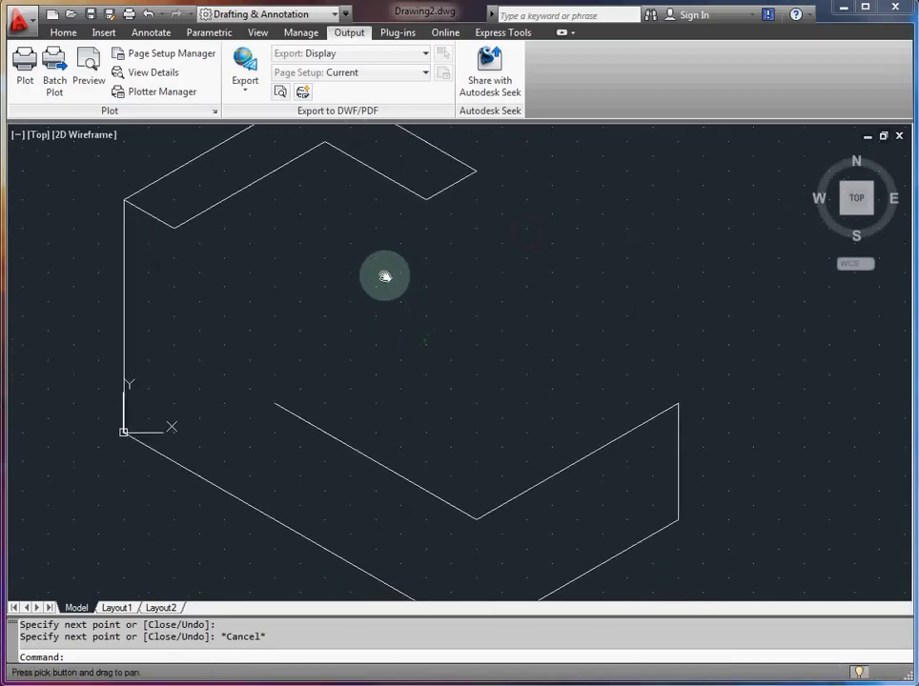
scroll(408, 291, "up", 2)
scroll(439, 319, "down", 2)
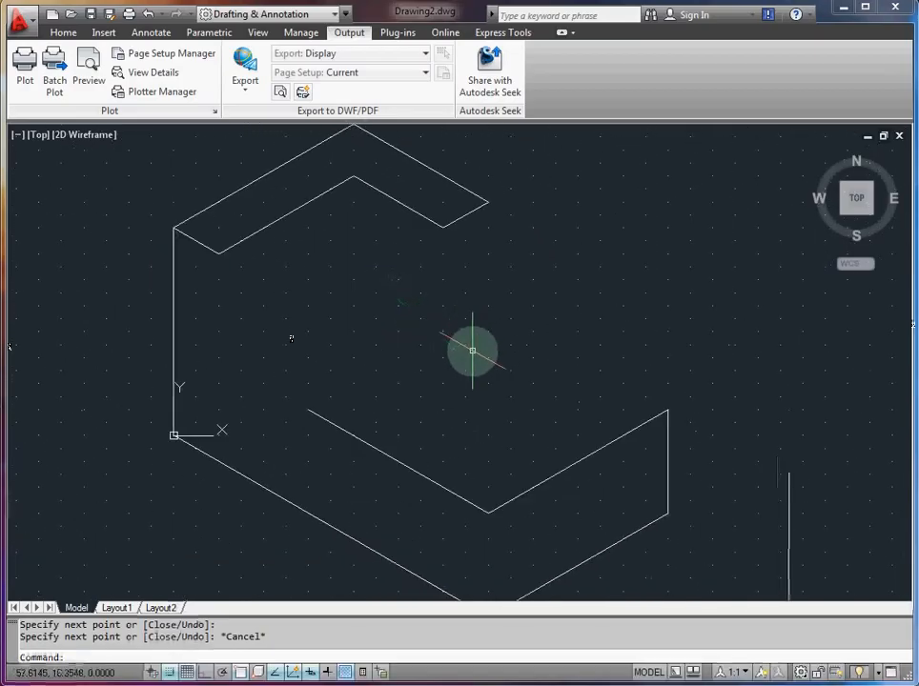
scroll(476, 343, "down", 1)
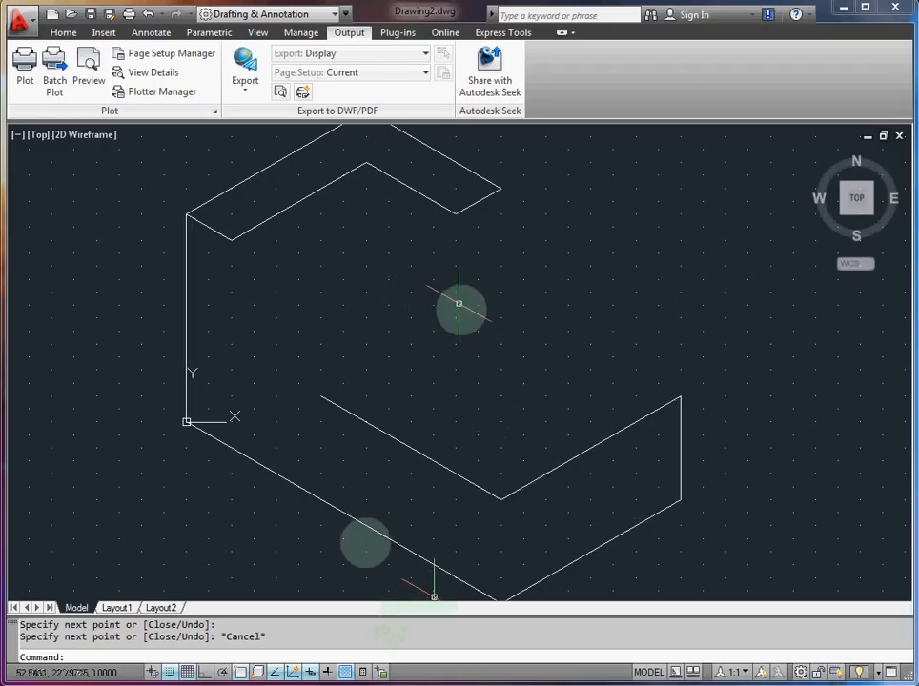
scroll(460, 316, "up", 2)
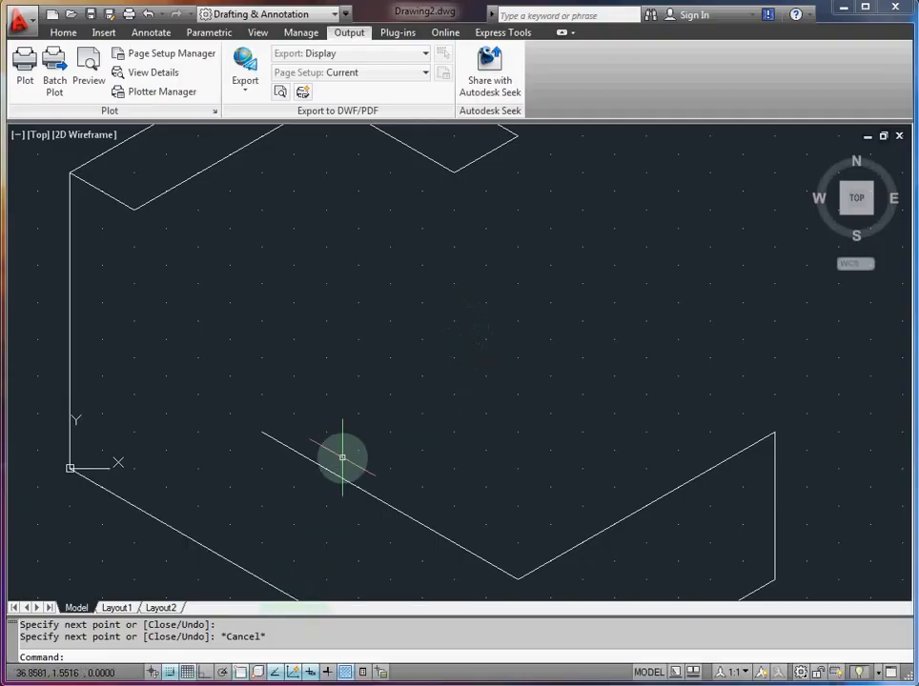
key("Return")
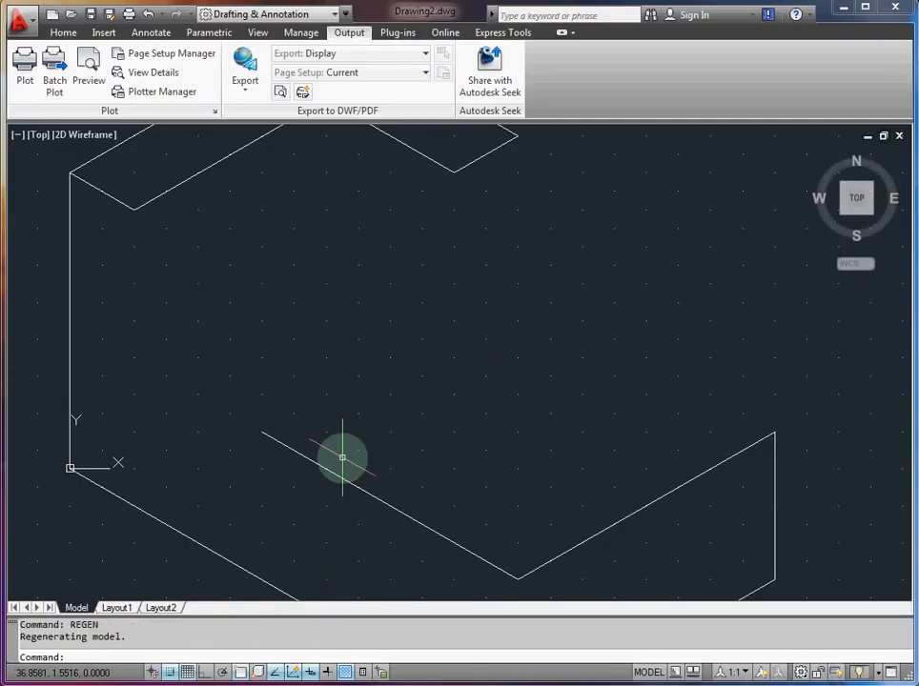
Step: Draw a vertical line 25 units straight down from the top face's rightmost corner at 60.62, 45
scroll(360, 443, "down", 5)
scroll(388, 460, "down", 2)
scroll(388, 462, "up", 4)
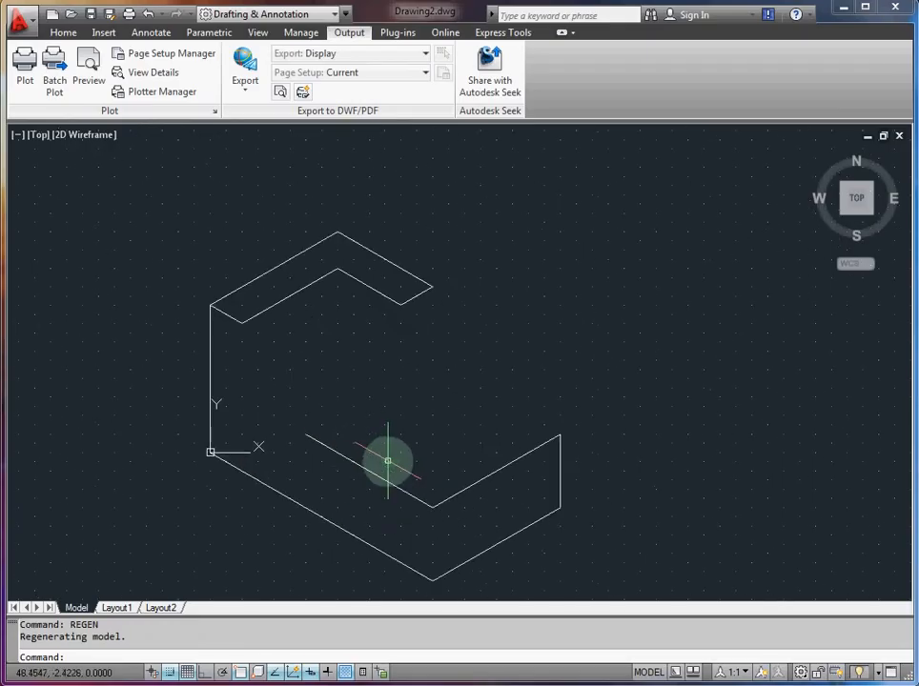
mouse_move(383, 447)
middle_mouse_down()
mouse_move(427, 418)
mouse_move(470, 416)
middle_mouse_up()
scroll(470, 415, "up", 2)
scroll(464, 408, "down", 6)
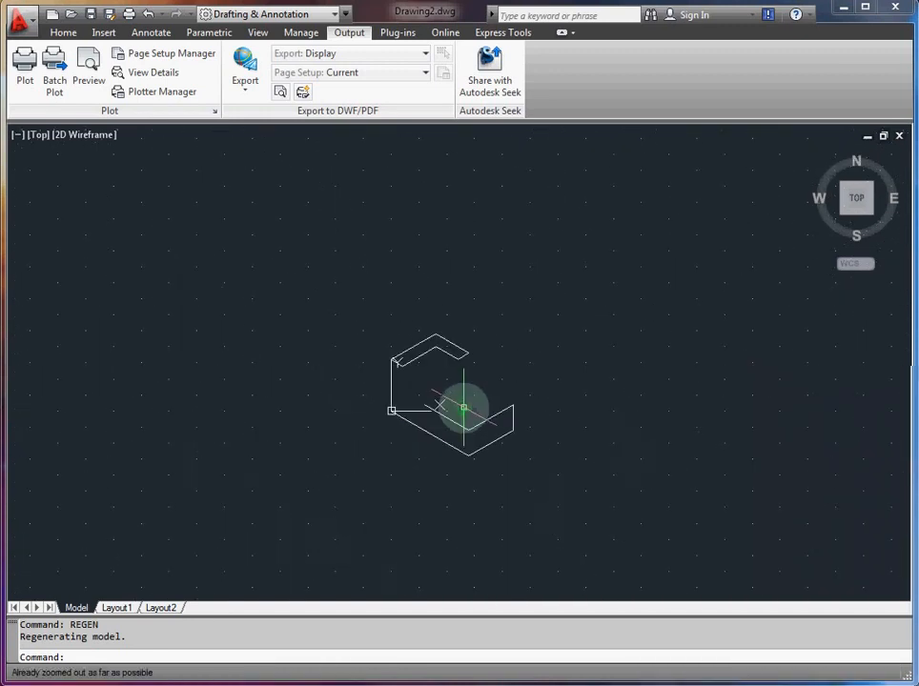
scroll(461, 407, "up", 5)
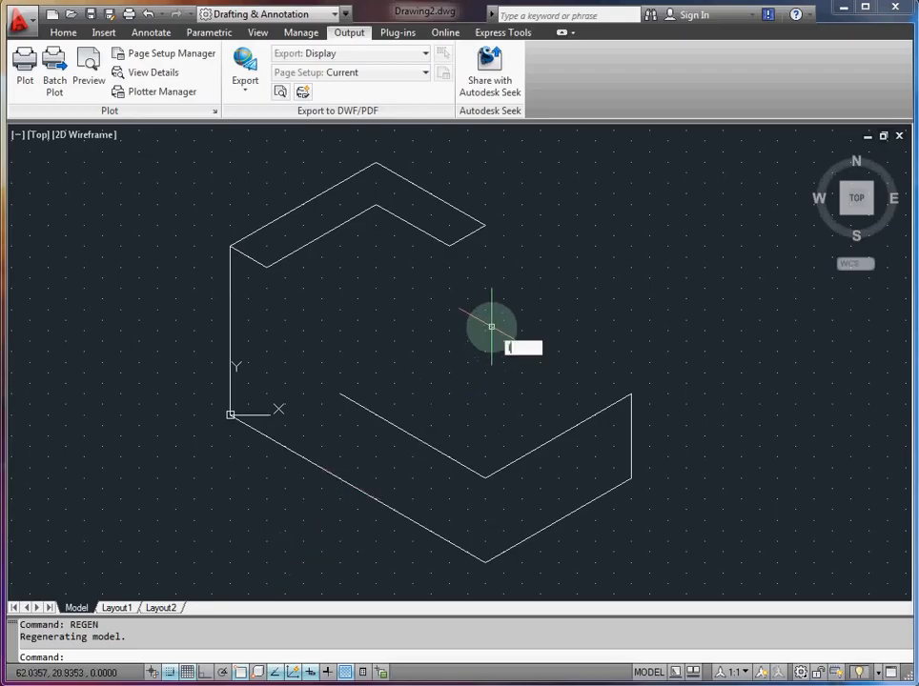
key("Return")
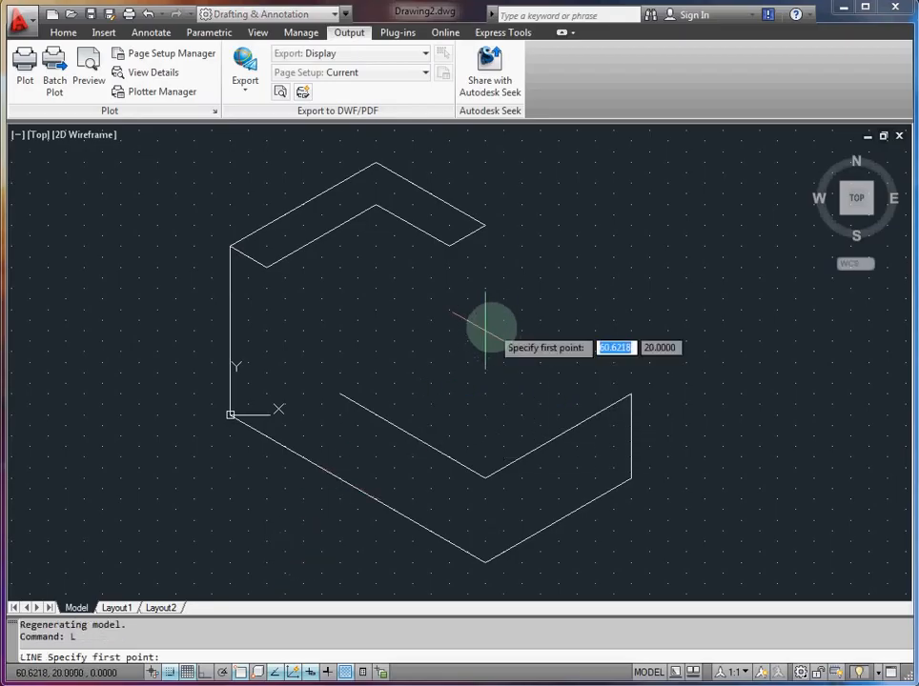
left_click(485, 226)
left_click(485, 332)
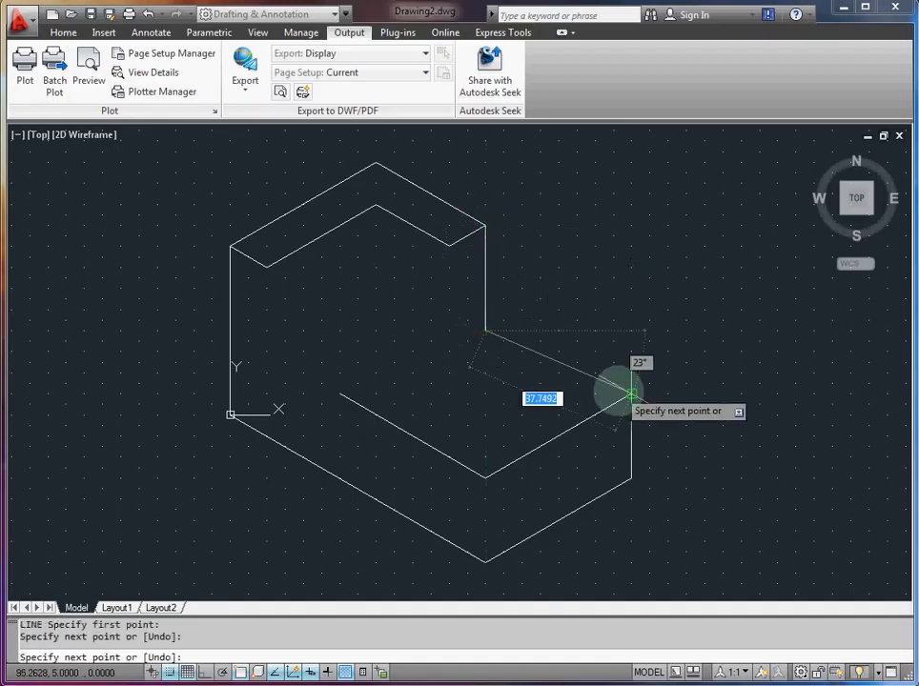
key("Escape")
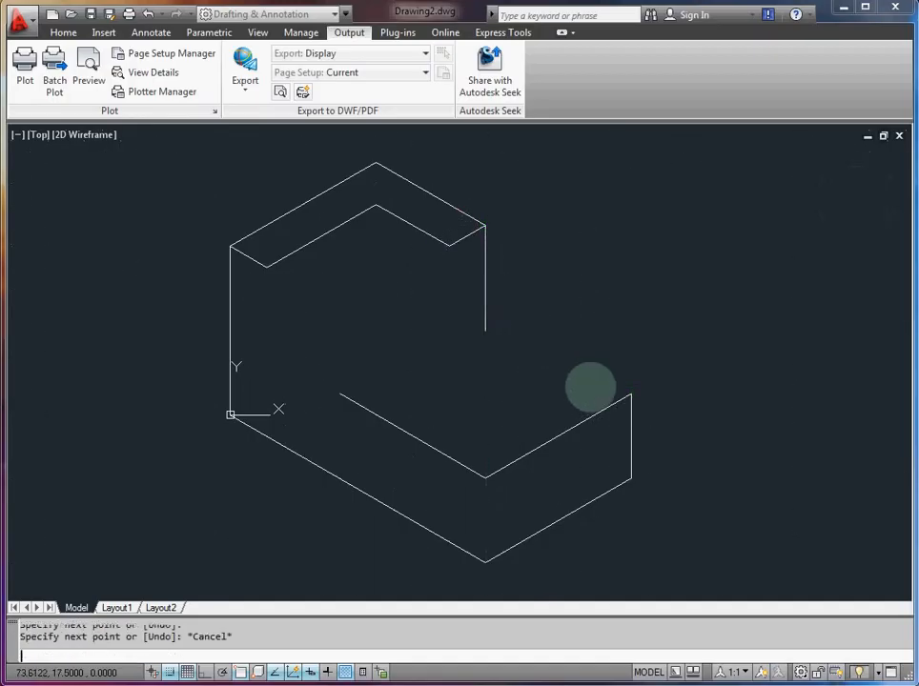
Step: Try joining the lower block's upper right corner to the new vertical edge's lower end with a line, and erase that line
type("L")
key("Return")
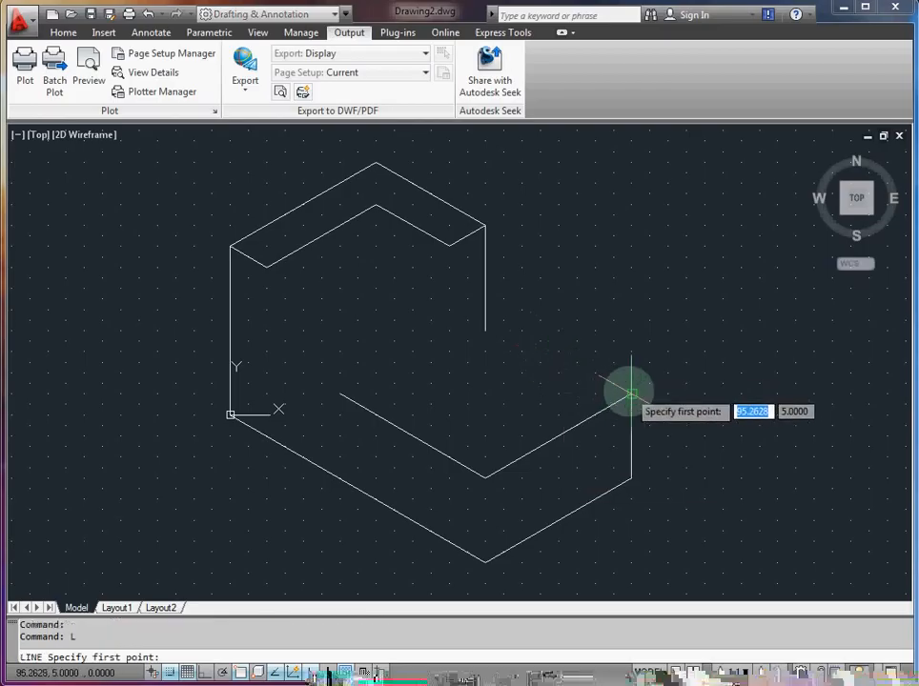
left_click(631, 392)
left_click(486, 331)
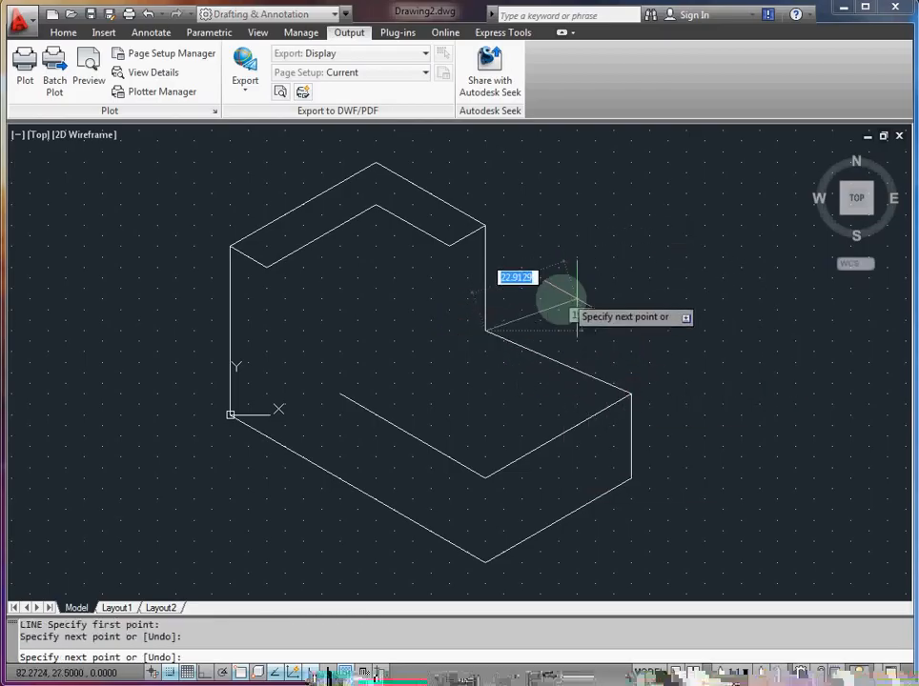
key("Escape")
left_click(576, 369)
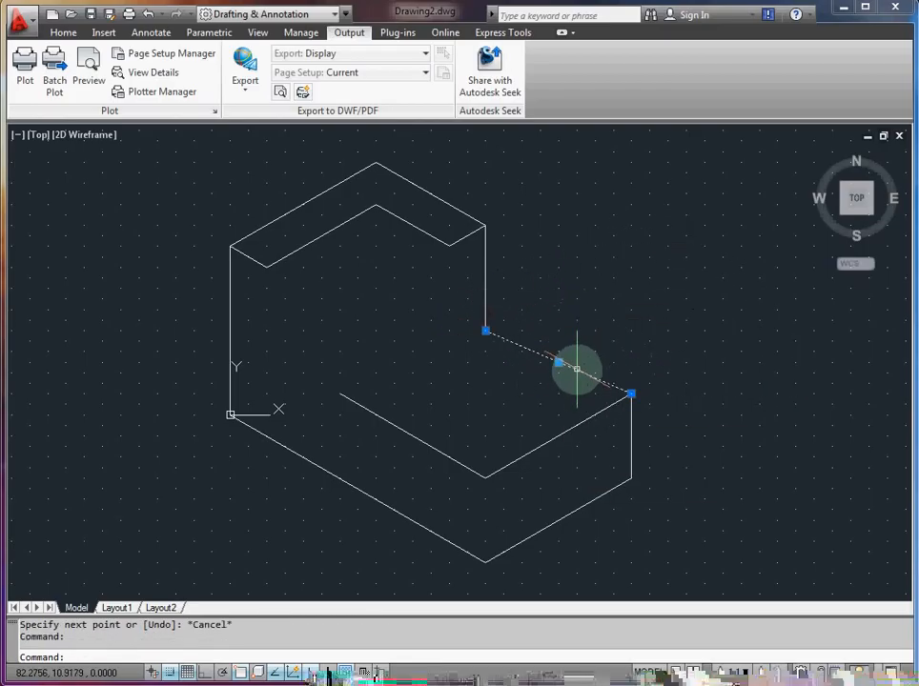
key("Delete")
Step: Draw a line from the lower block's corner at 95.26, 5 to the lower end of the 25-unit vertical edge
type("l")
key("Return")
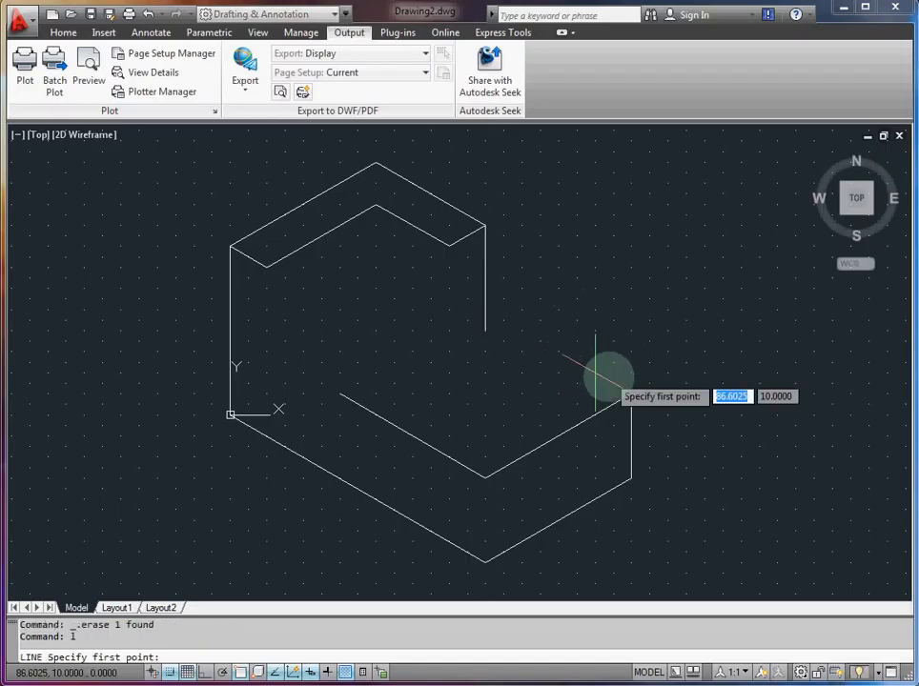
left_click(631, 393)
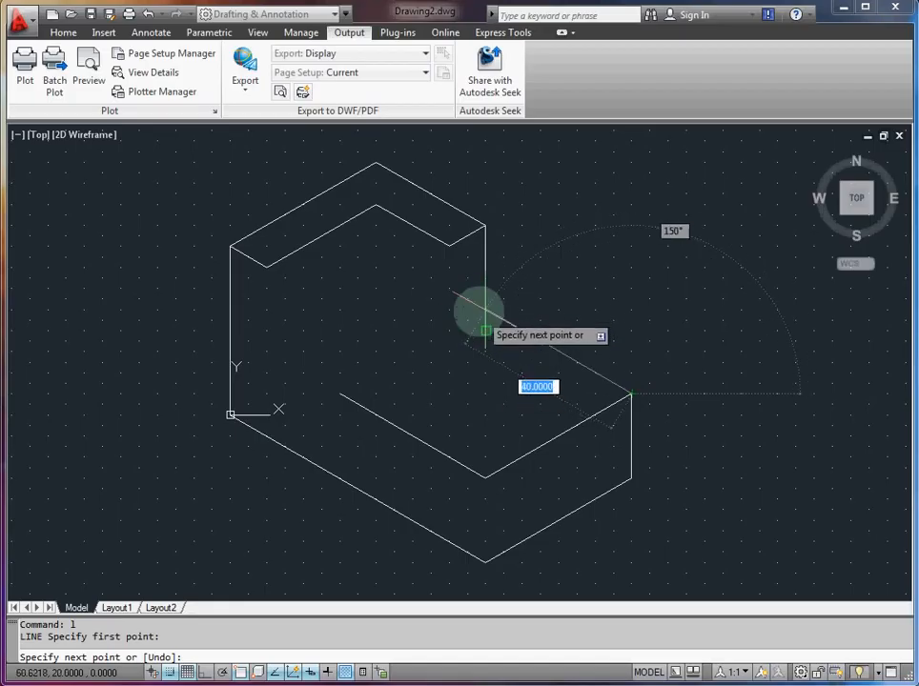
left_click(485, 330)
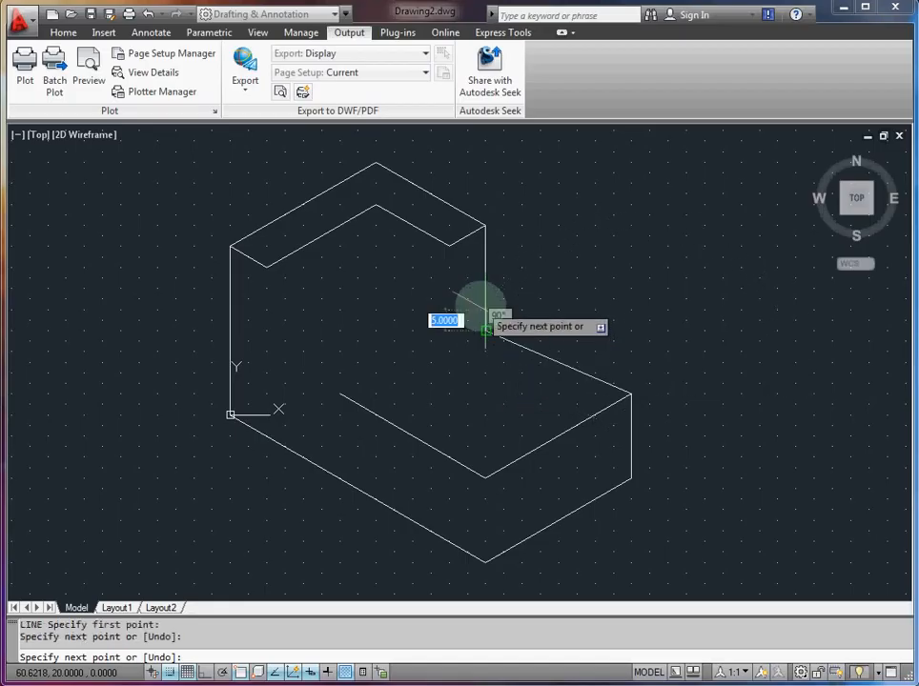
key("Escape")
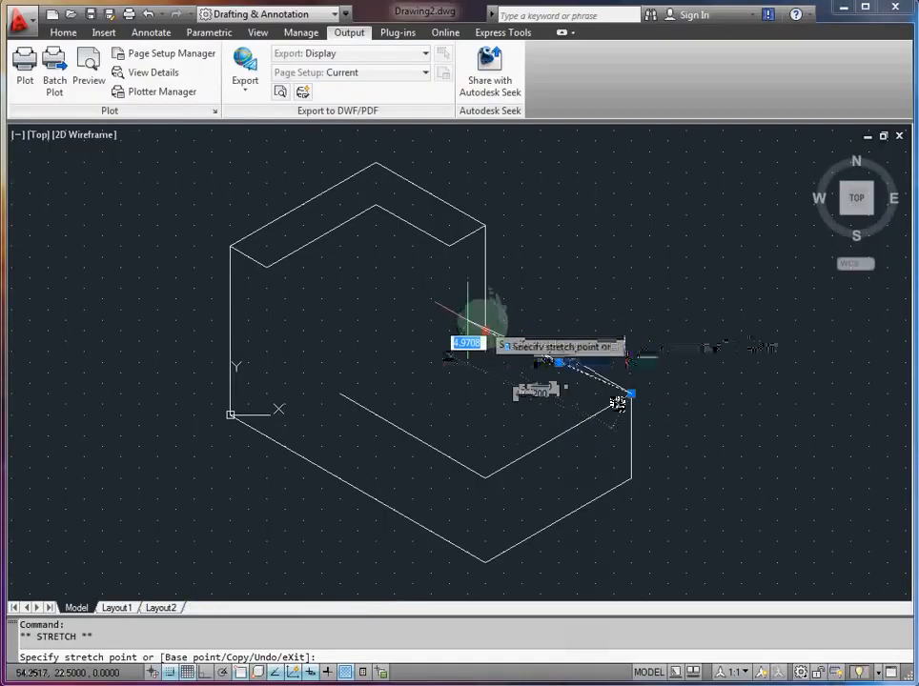
Step: Turn off object snap and stretch the sloping line's upper end to 60.62, 25, making it 40 units long at 150°
key("Escape")
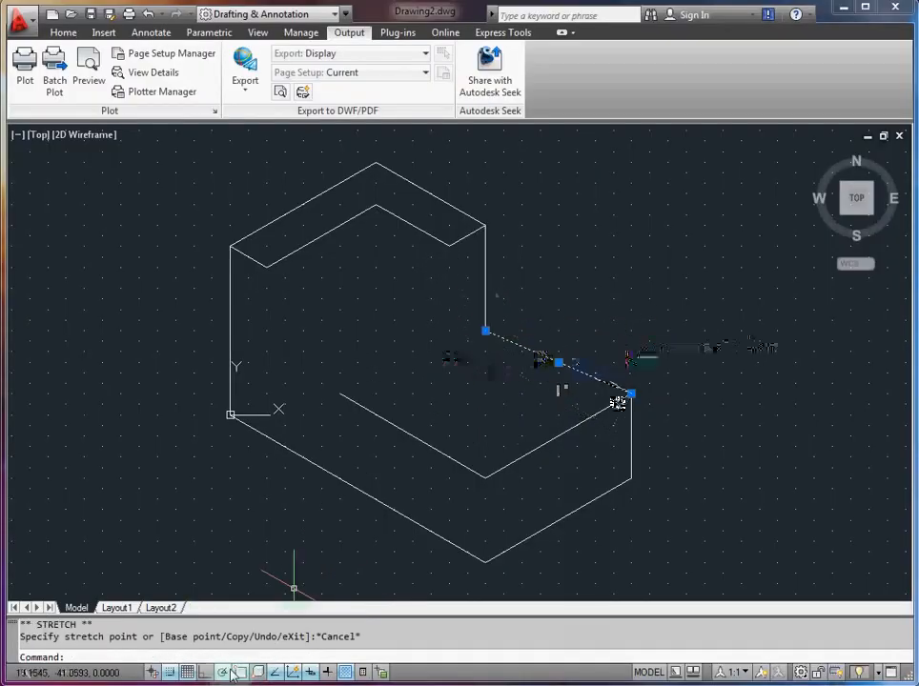
key("F3")
left_click(485, 330)
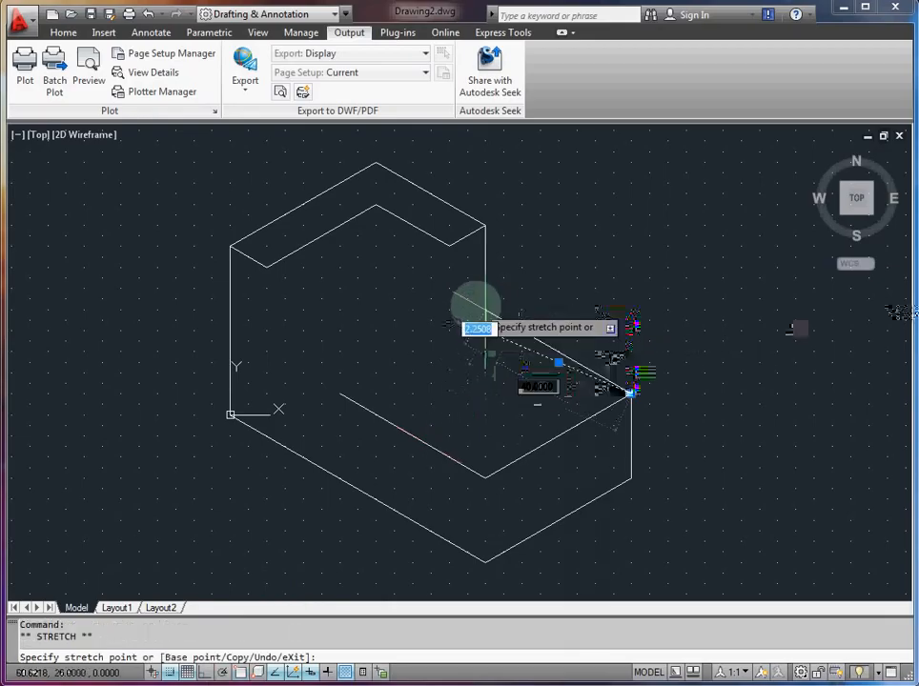
left_click(485, 333)
left_click(485, 327)
left_click(485, 328)
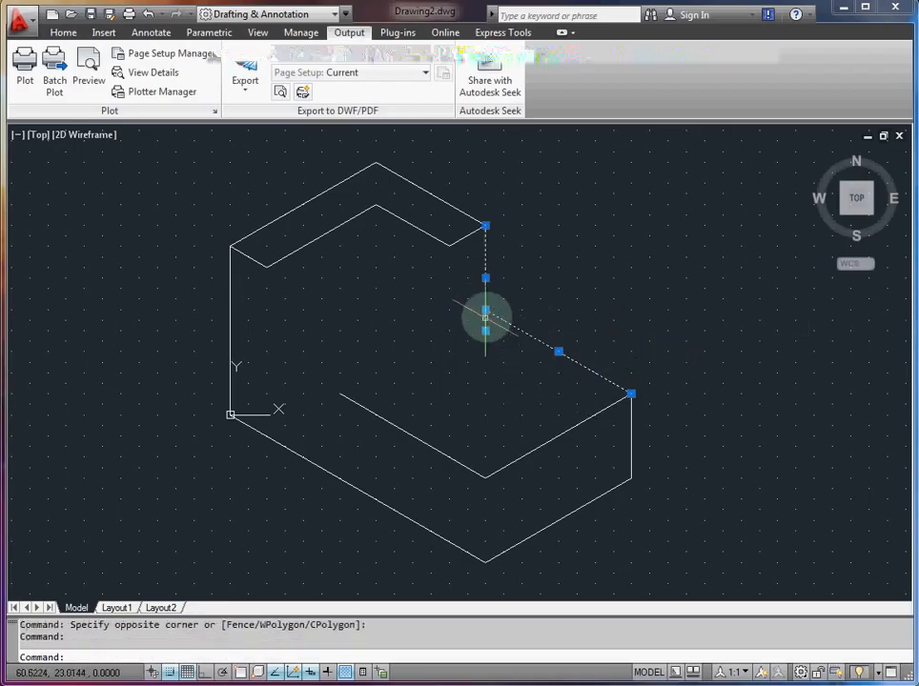
key("Escape")
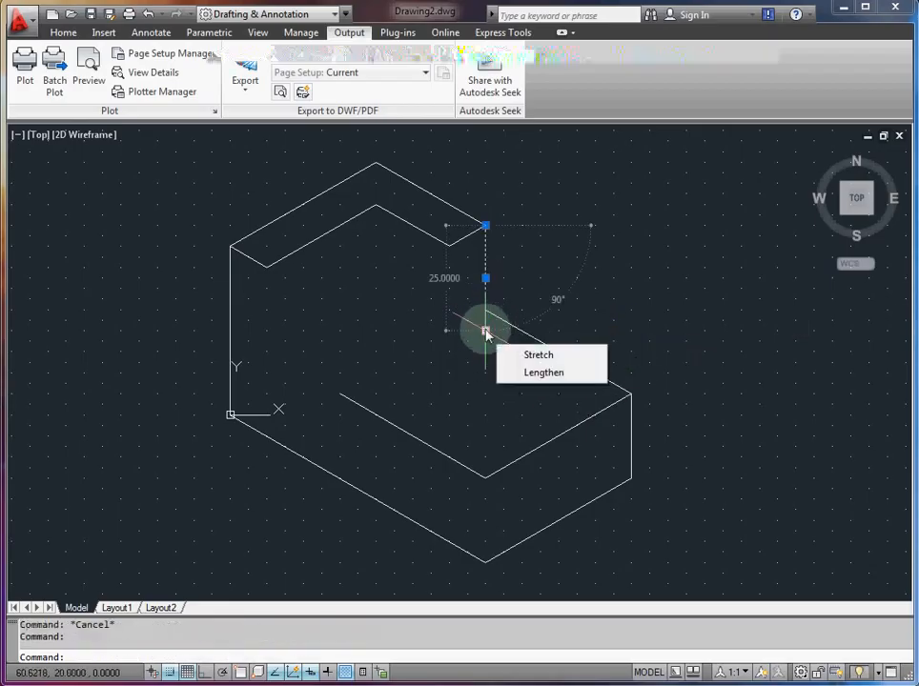
Step: Stretch the vertical edge's lower end up to meet the sloping line, and extend it down past that line
left_click(485, 331)
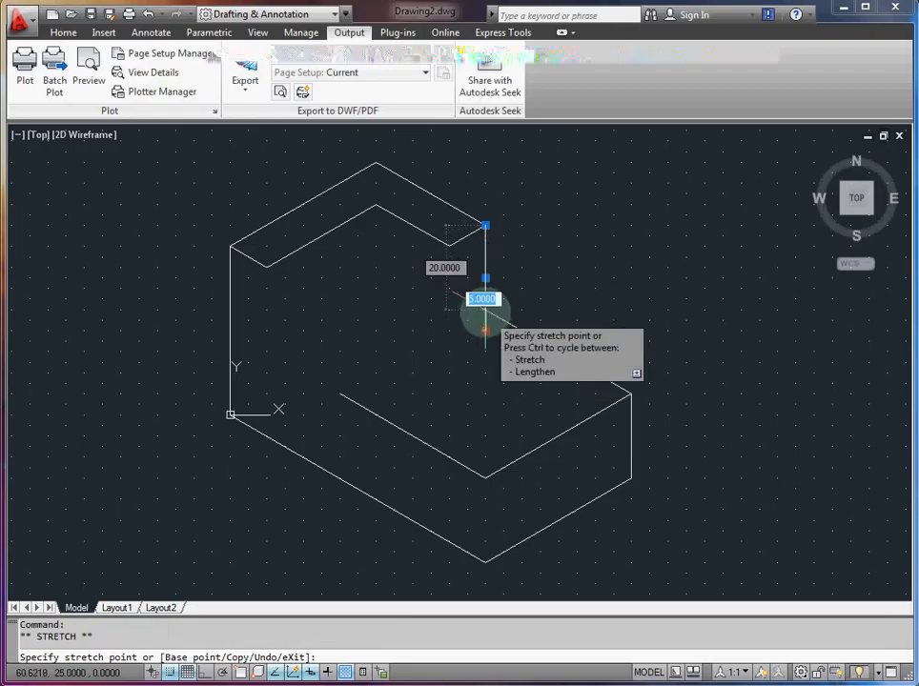
key("Escape")
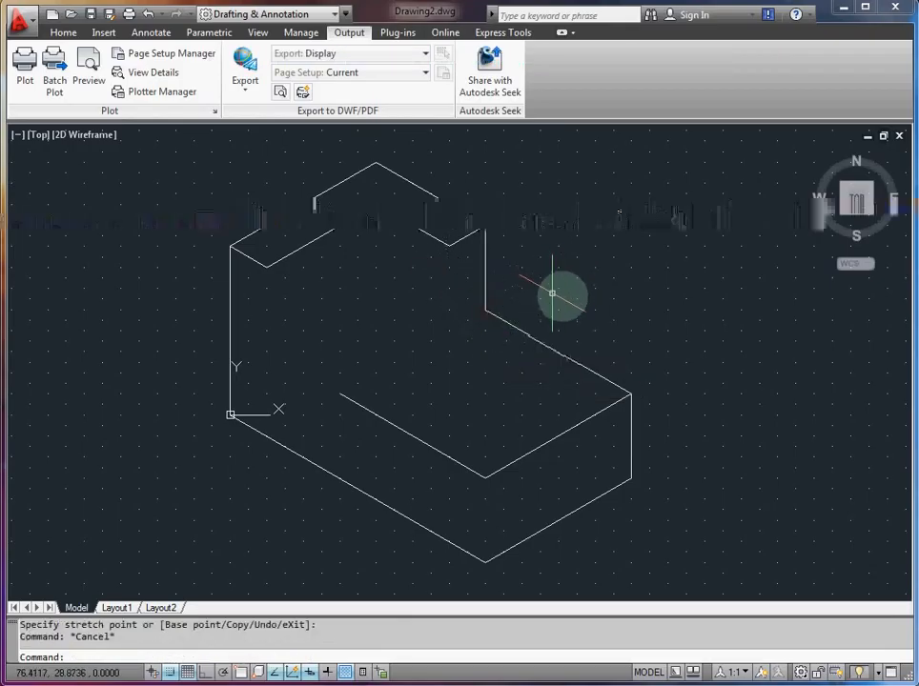
left_click(481, 299)
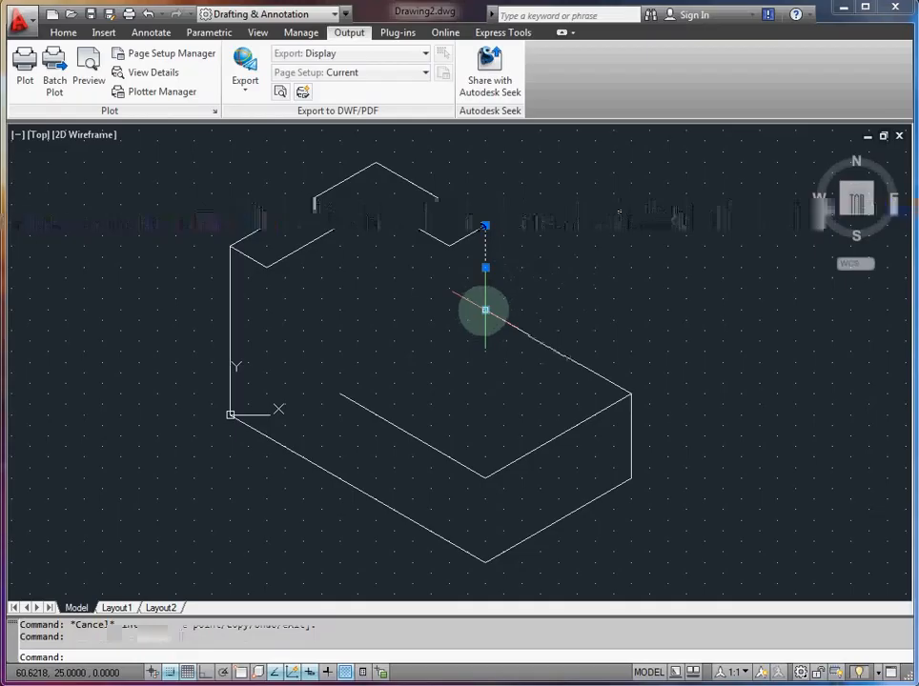
left_click(485, 309)
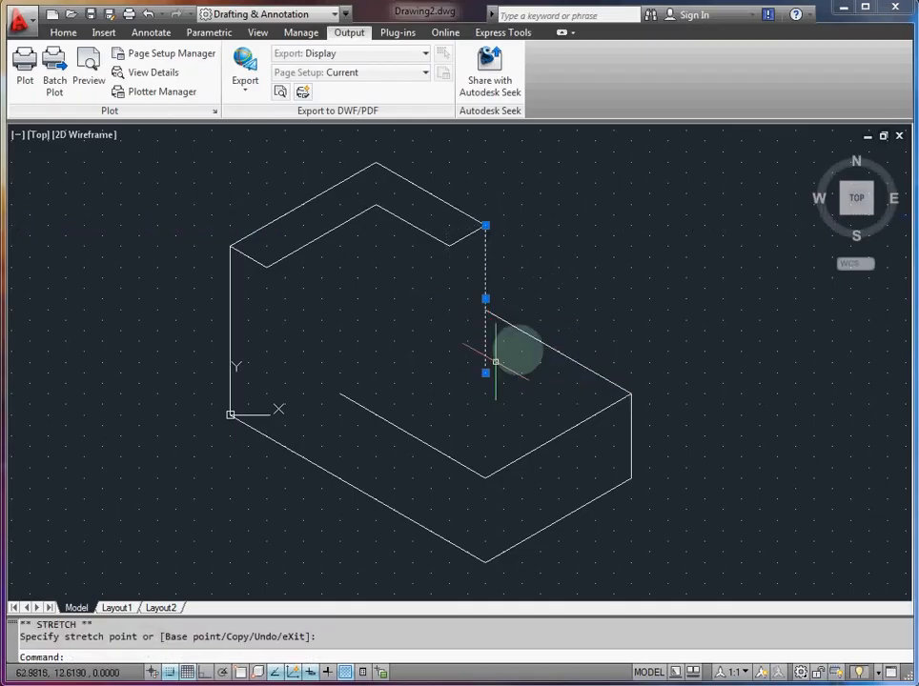
key("Escape")
left_click(76, 33)
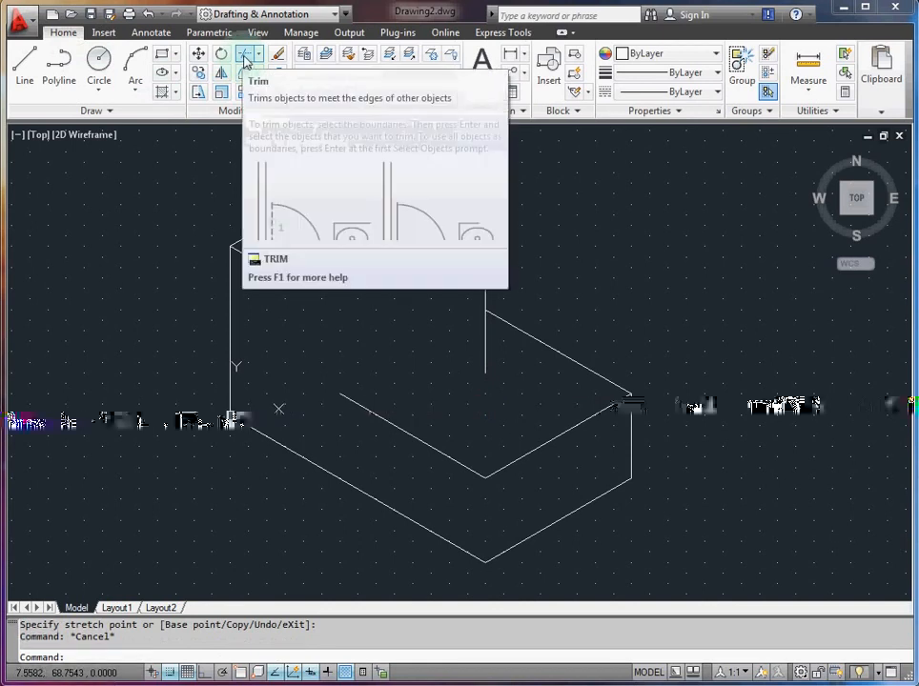
type("l")
key("Return")
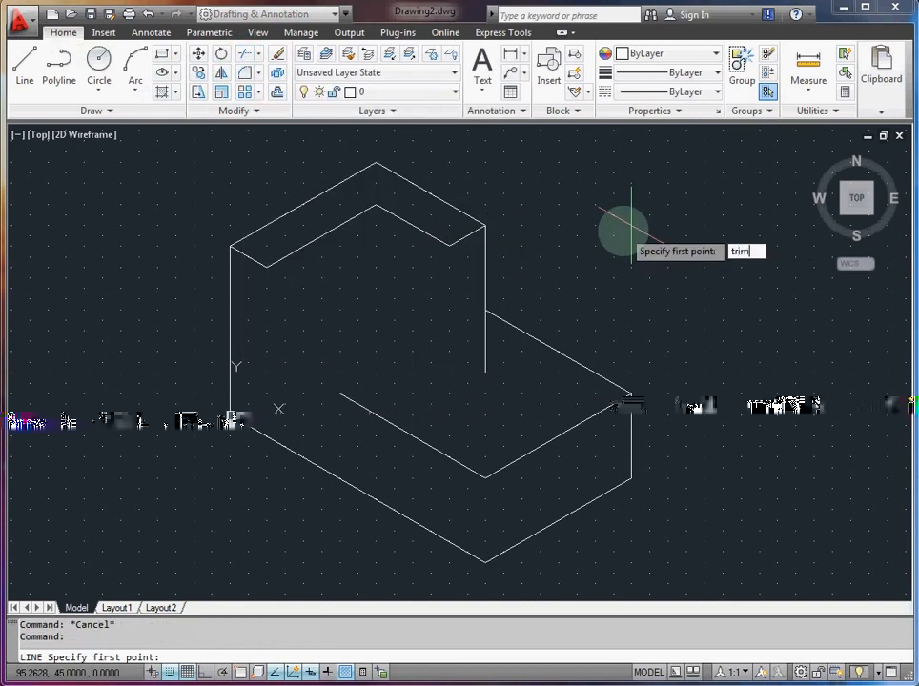
type("trim")
key("Return")
key("Escape")
Step: Trim the part of the vertical edge below the sloping line, using the sloping line as the cutting edge
type("trim")
key("Return")
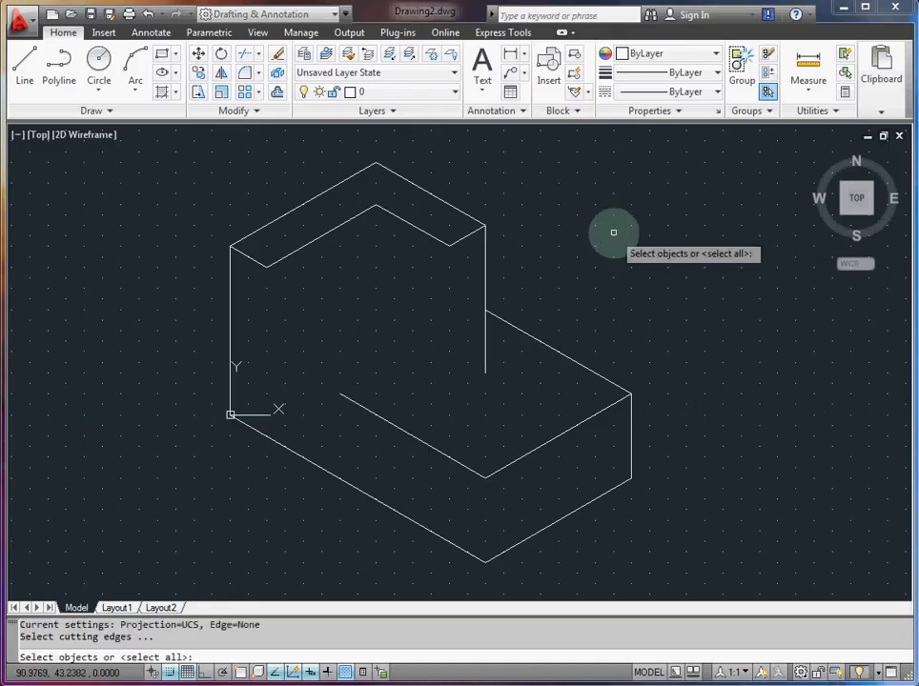
left_click(485, 336)
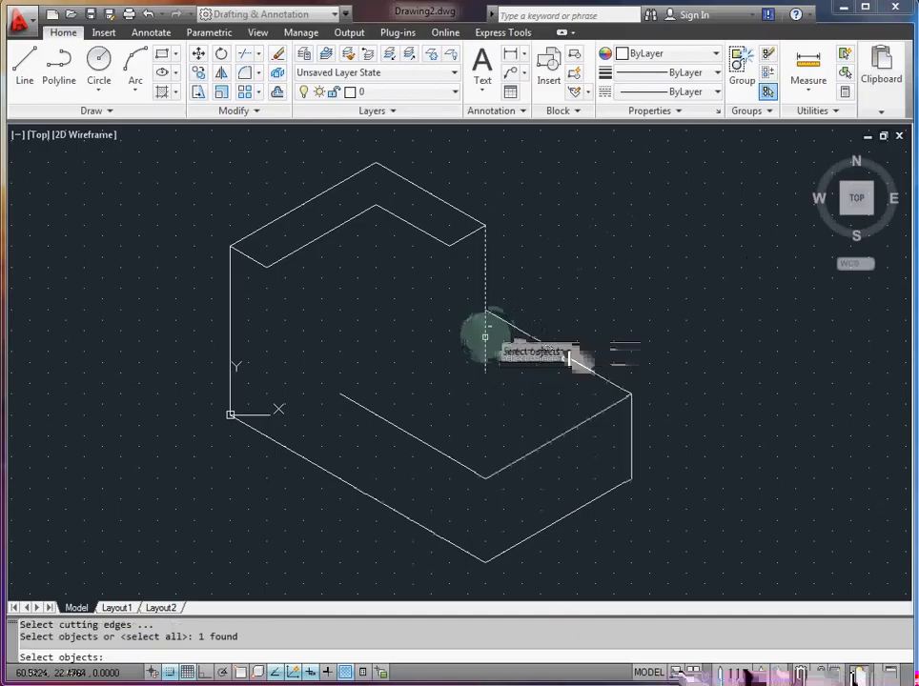
key("Escape")
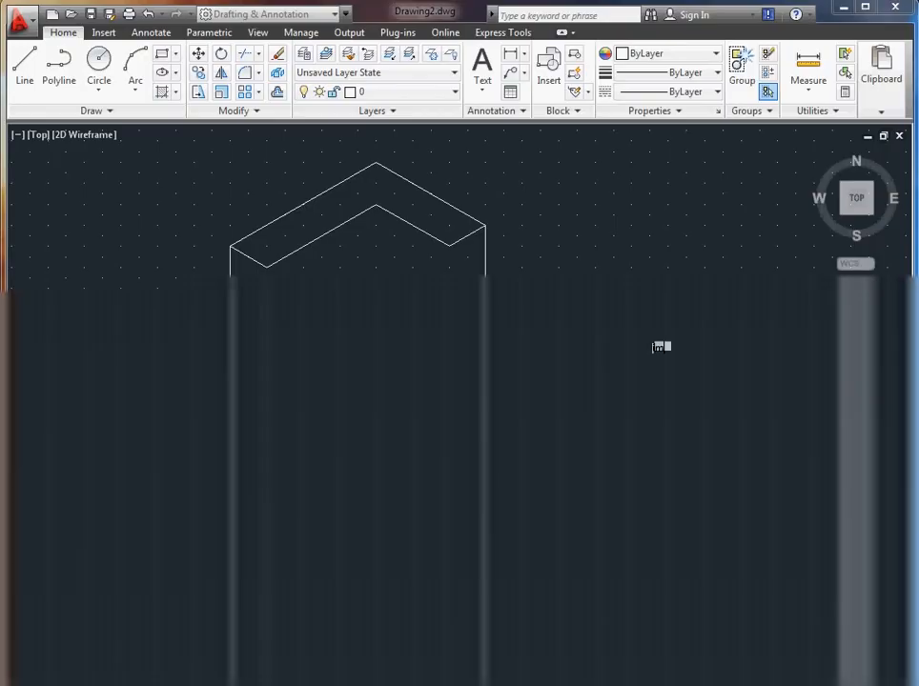
key("Return")
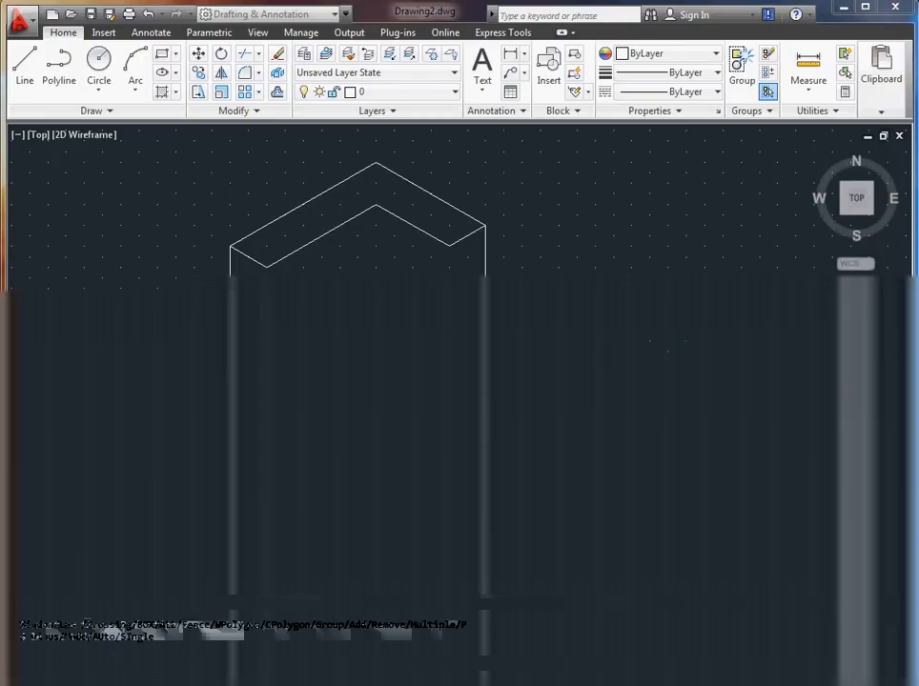
left_click(501, 318)
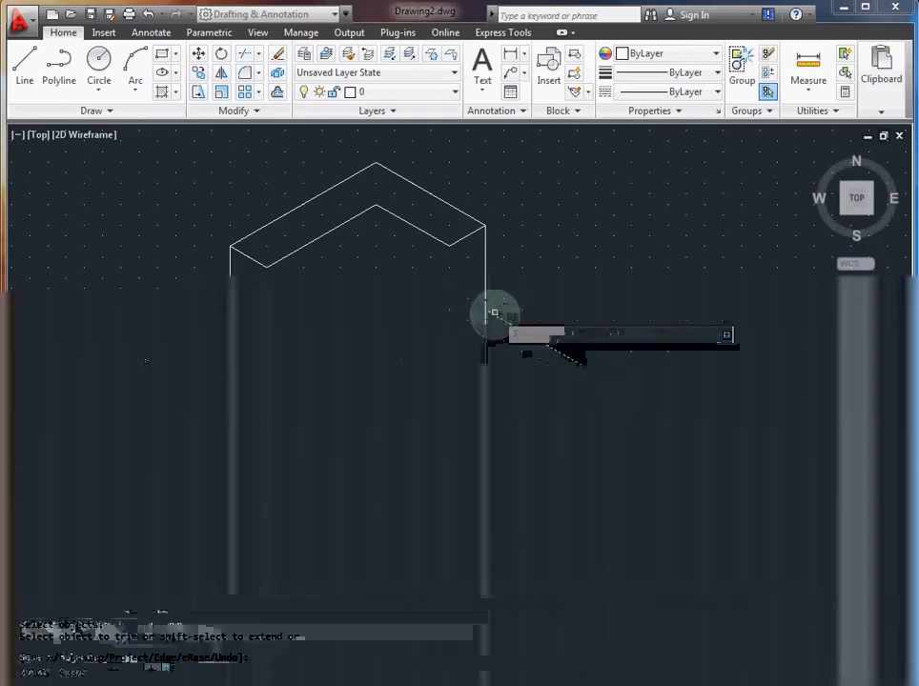
left_click(486, 318)
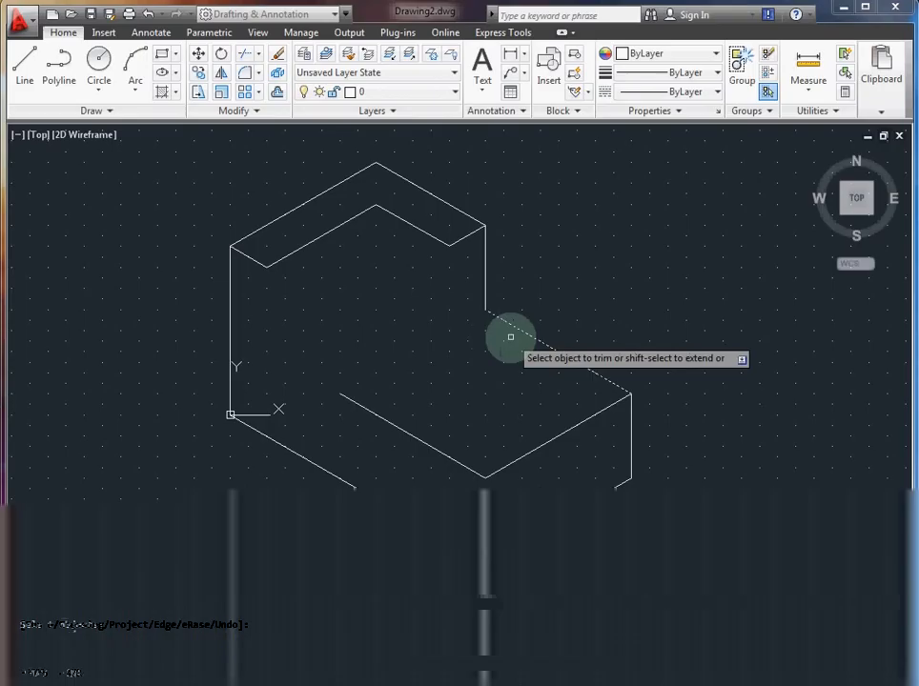
key("Escape")
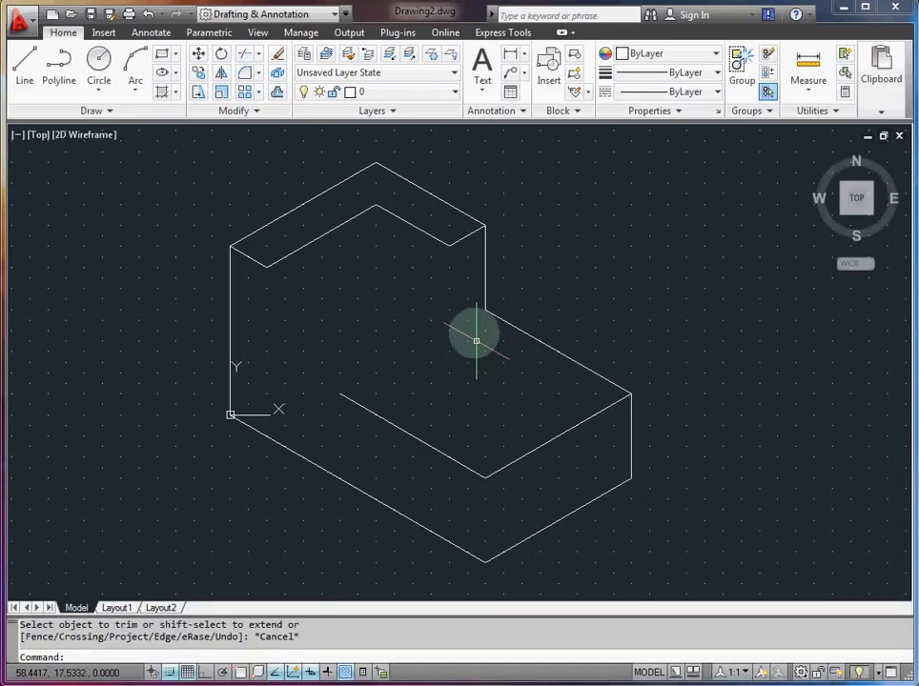
Step: Draw a line from the top face's inner right corner straight down to 51.96, 20, and on to the trimmed edge's lower end
type("l")
key("Return")
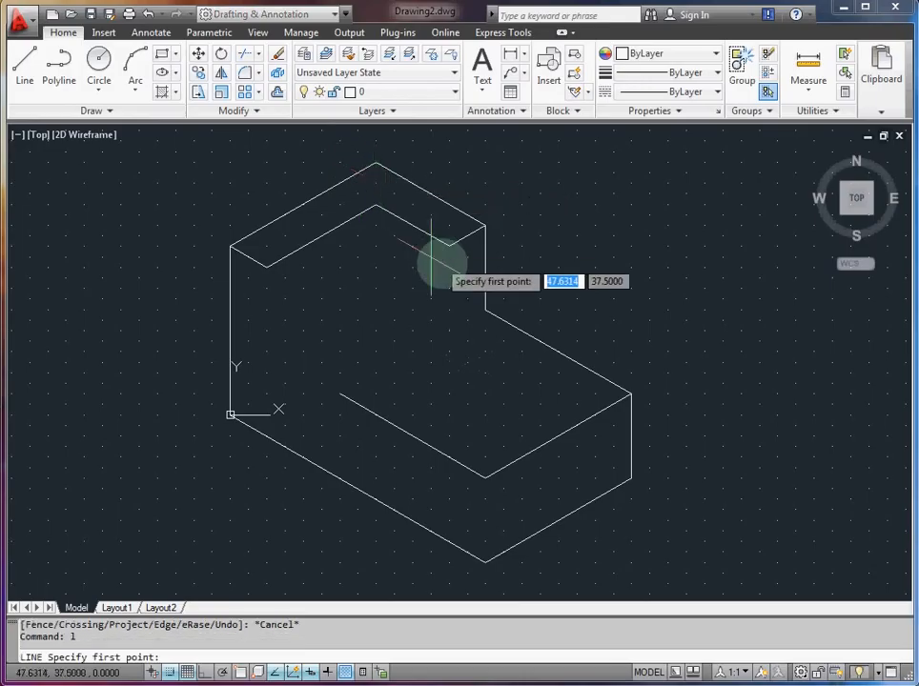
left_click(449, 246)
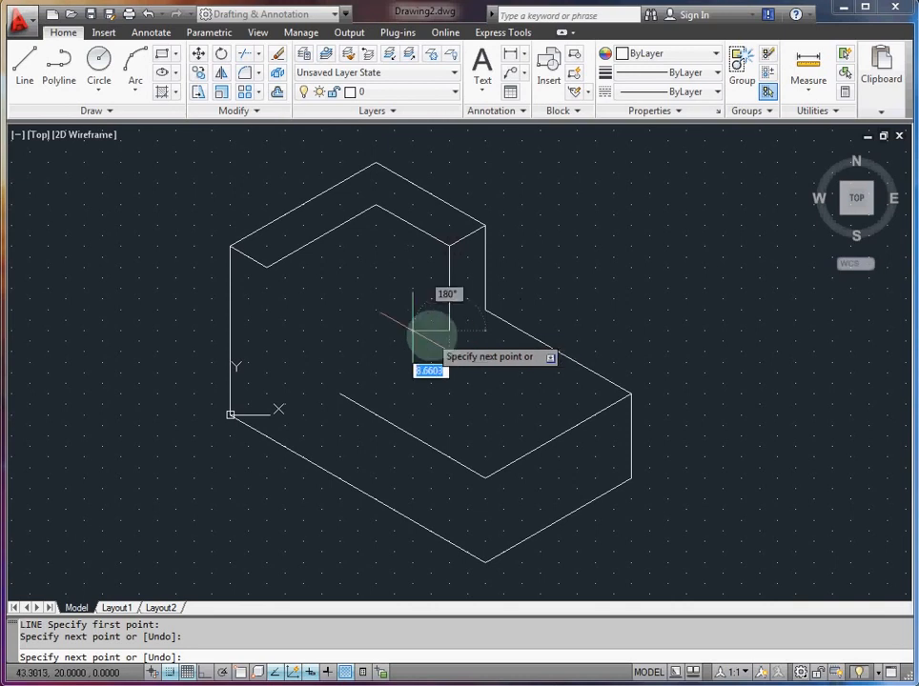
left_click(485, 310)
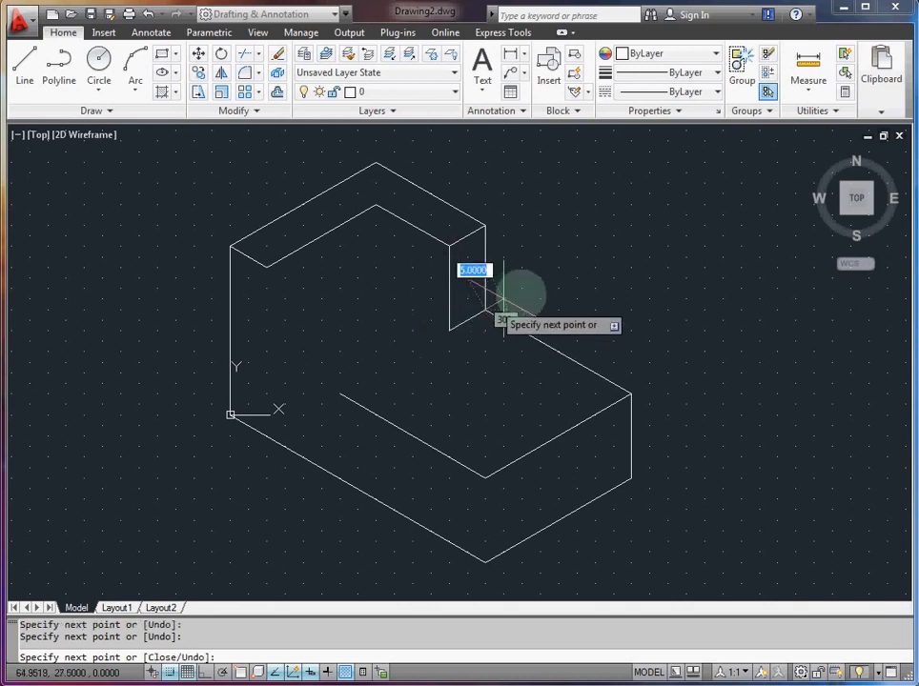
key("Escape")
Step: Draw a line from 51.96, 20 to 34.64, 30 and straight up to the top face's inner back corner
type("l")
key("Return")
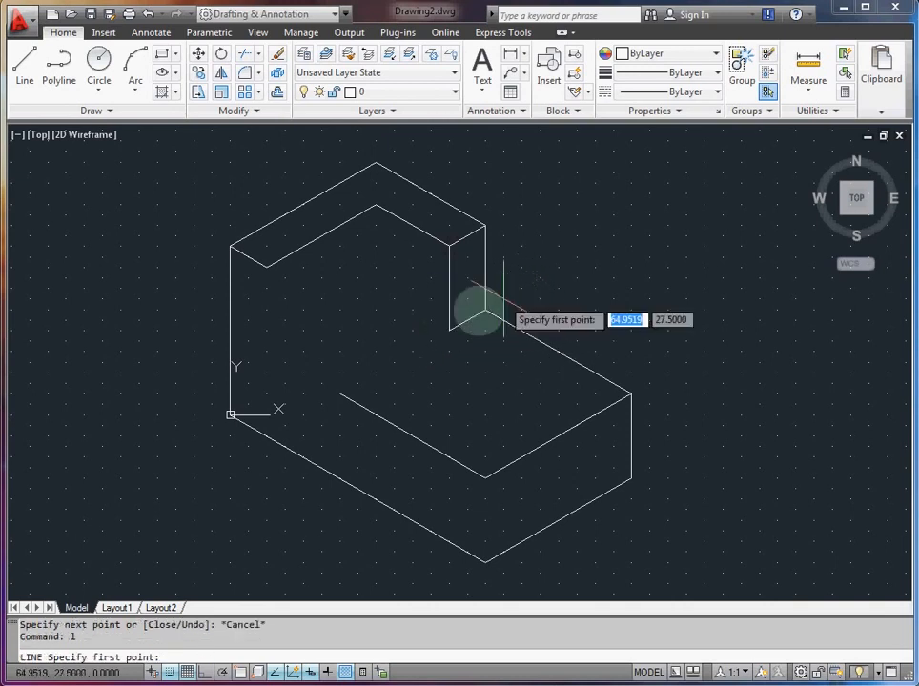
left_click(448, 329)
left_click(375, 286)
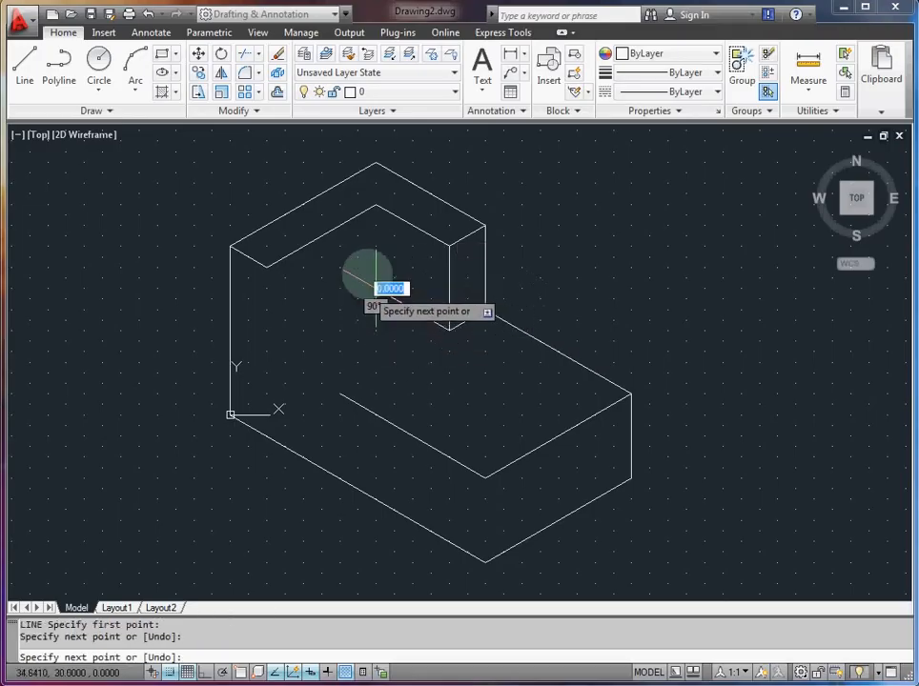
left_click(375, 205)
key("Escape")
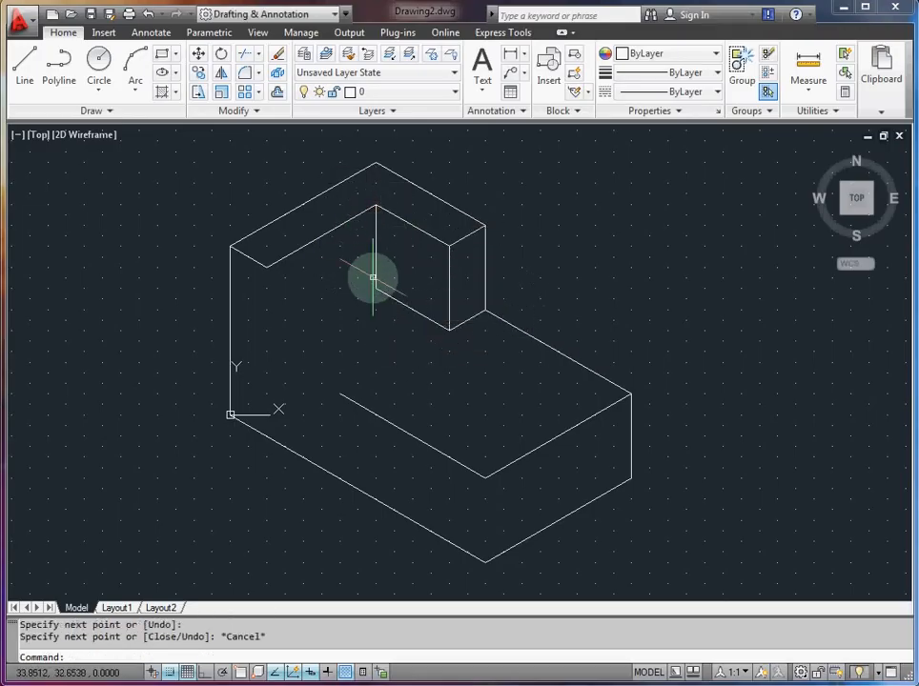
Step: Draw a line from the inner corner's foot at 34.64, 30 down to the left, parallel to the top face's inner left edge
type("l")
key("Return")
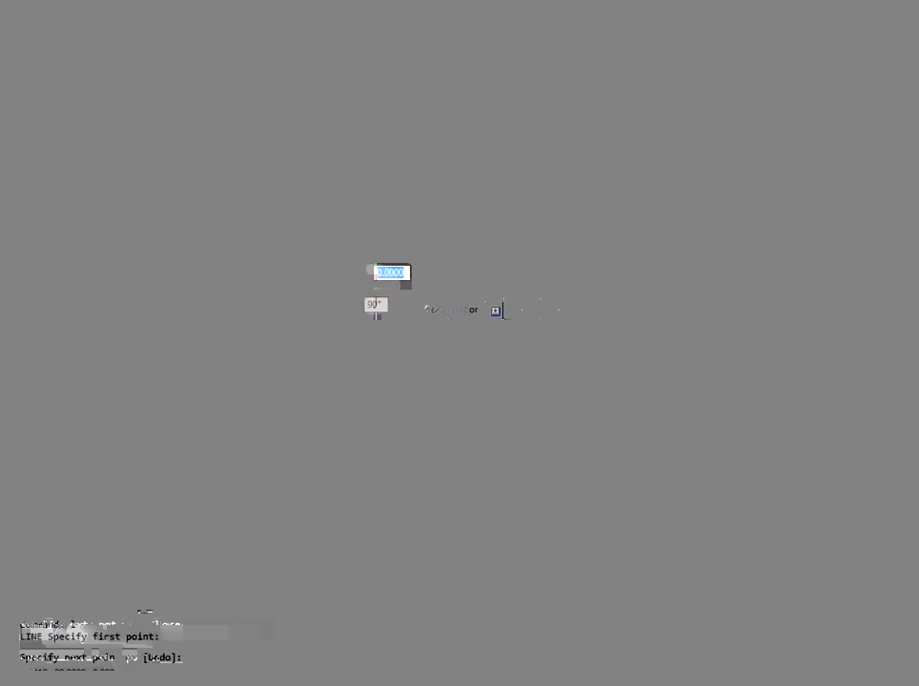
left_click(374, 288)
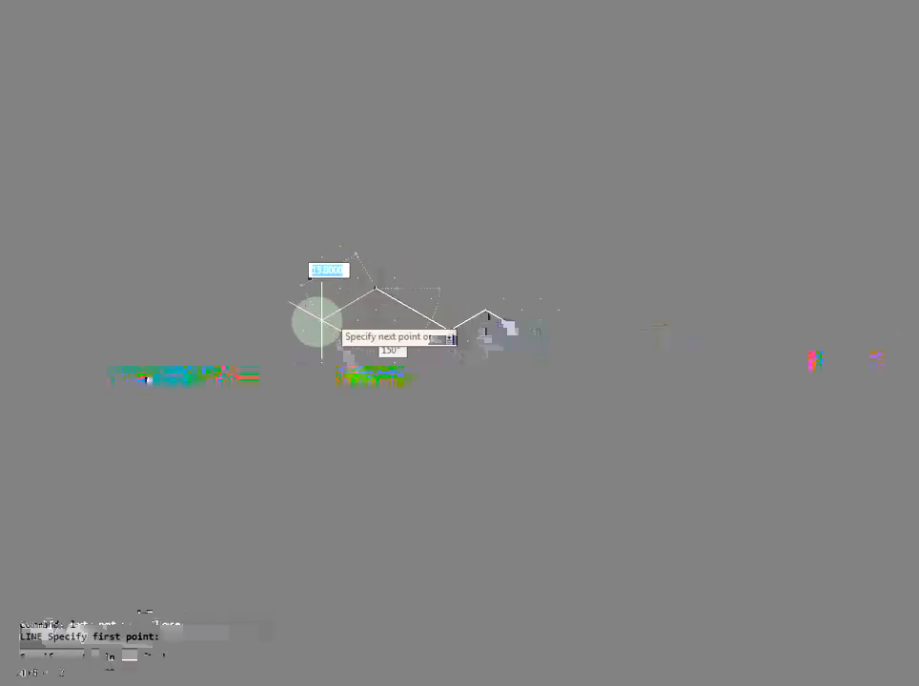
left_click(284, 339)
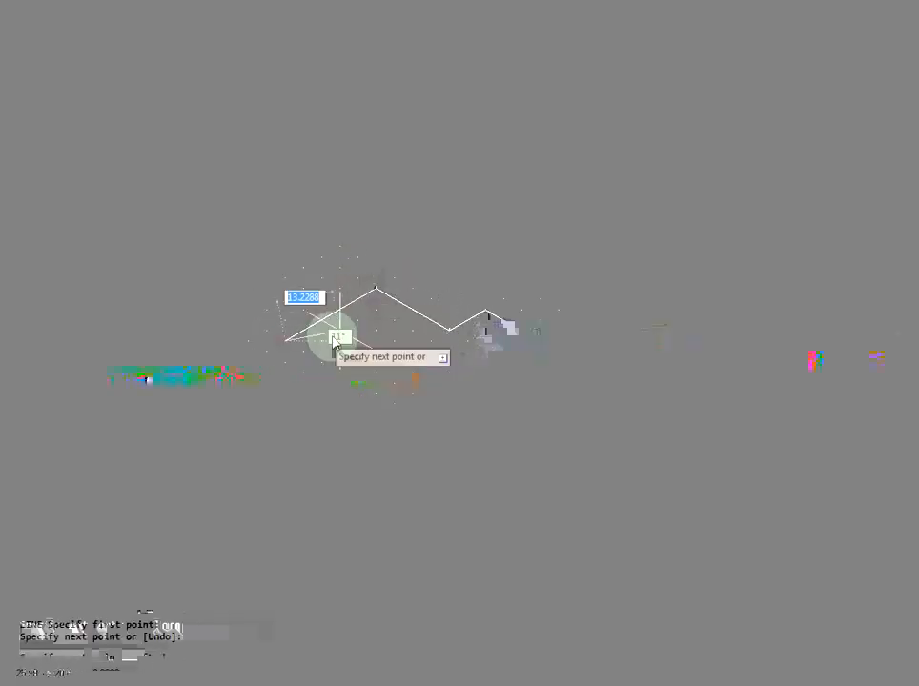
key("Escape")
Step: Draw a sloping line from the upper end of the base's front left edge to 8.66, 35, 34.641 units long at 120°
type("L")
key("Return")
left_click(340, 393)
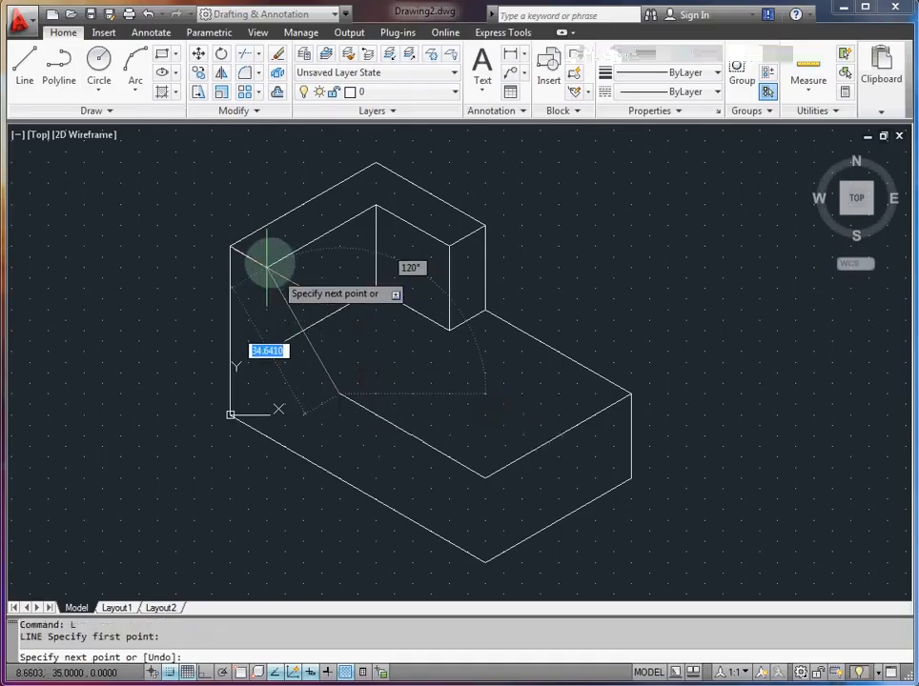
left_click(267, 267)
key("Escape")
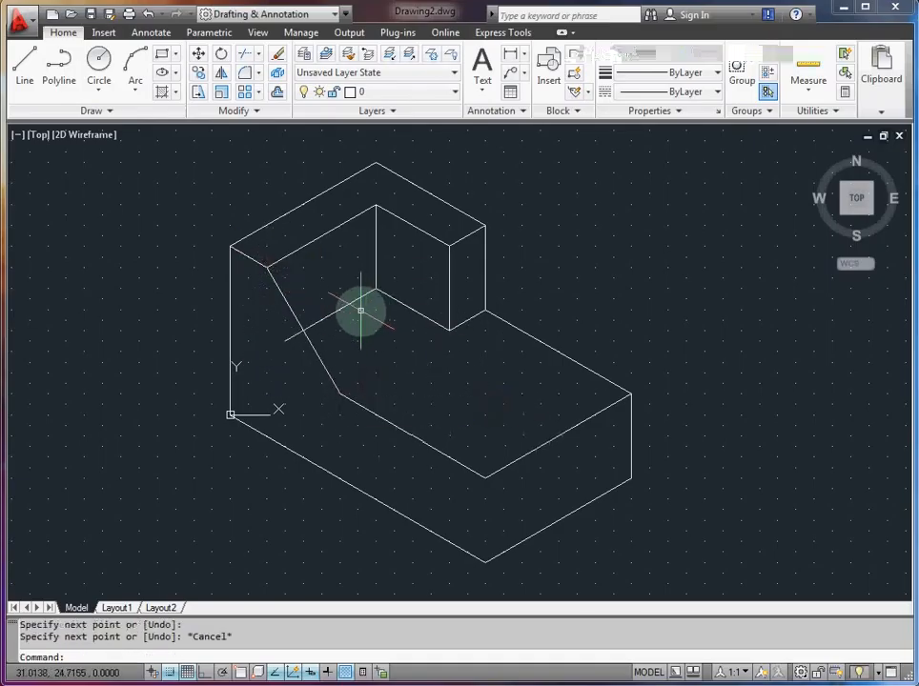
Step: From the sloping line's lower end, draw a short edge up to the right and a 34.641-unit line at 120° to 17.32, 40
type("L")
key("Return")
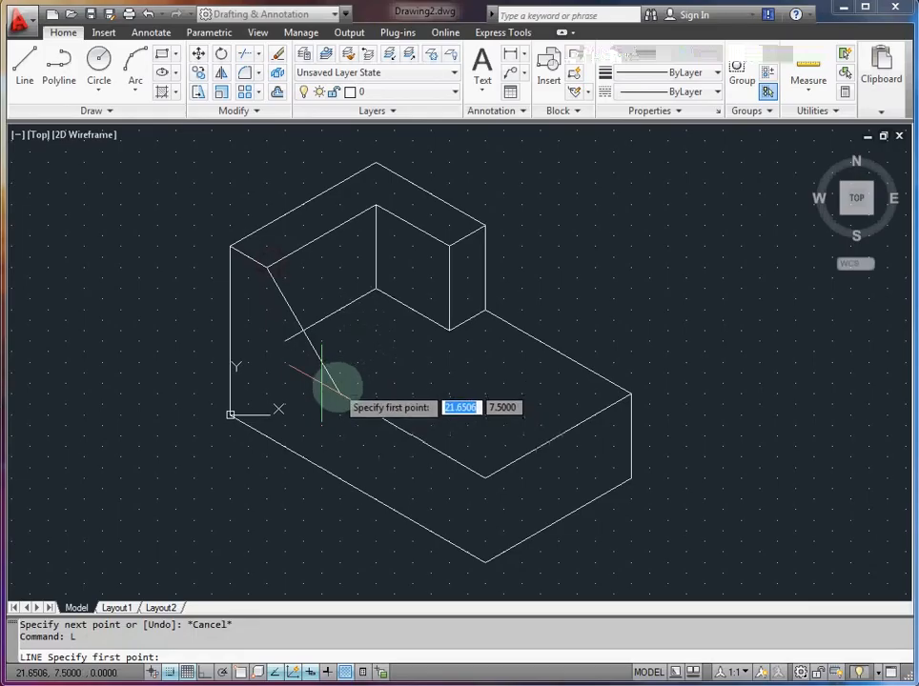
left_click(340, 392)
left_click(375, 374)
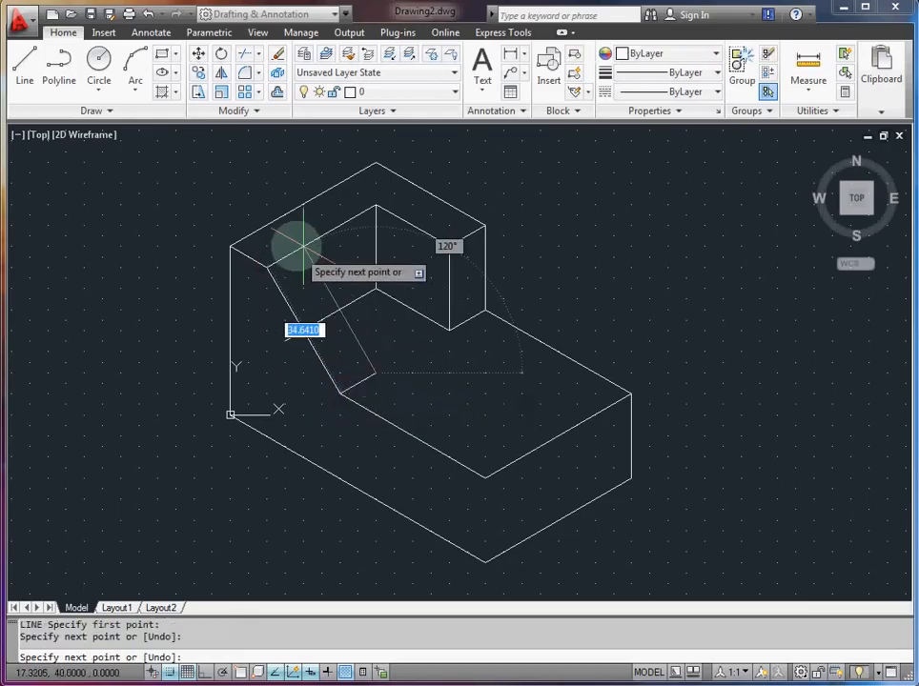
left_click(305, 249)
key("Escape")
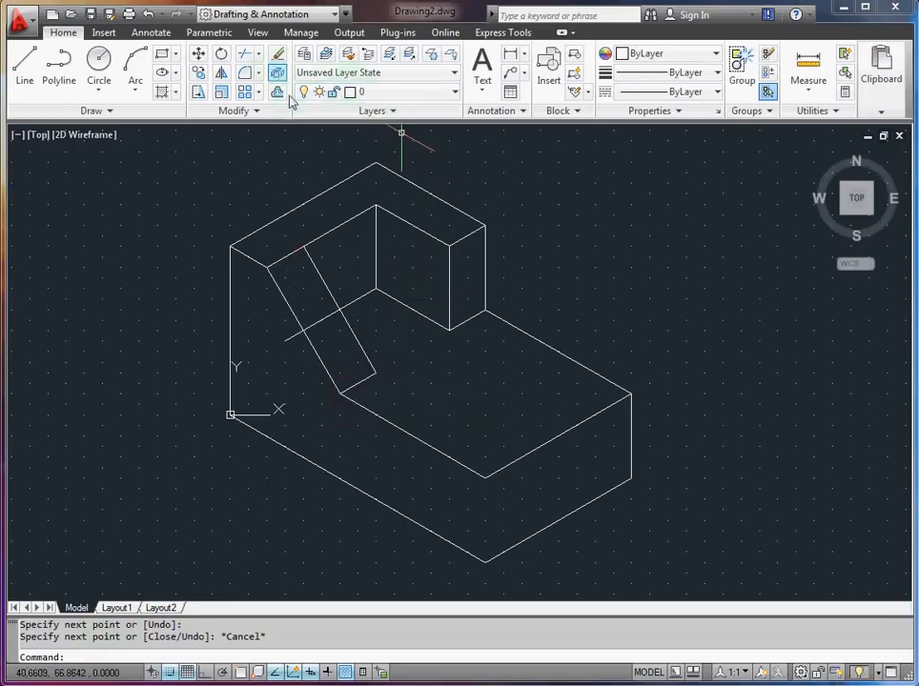
type("'")
key("Return")
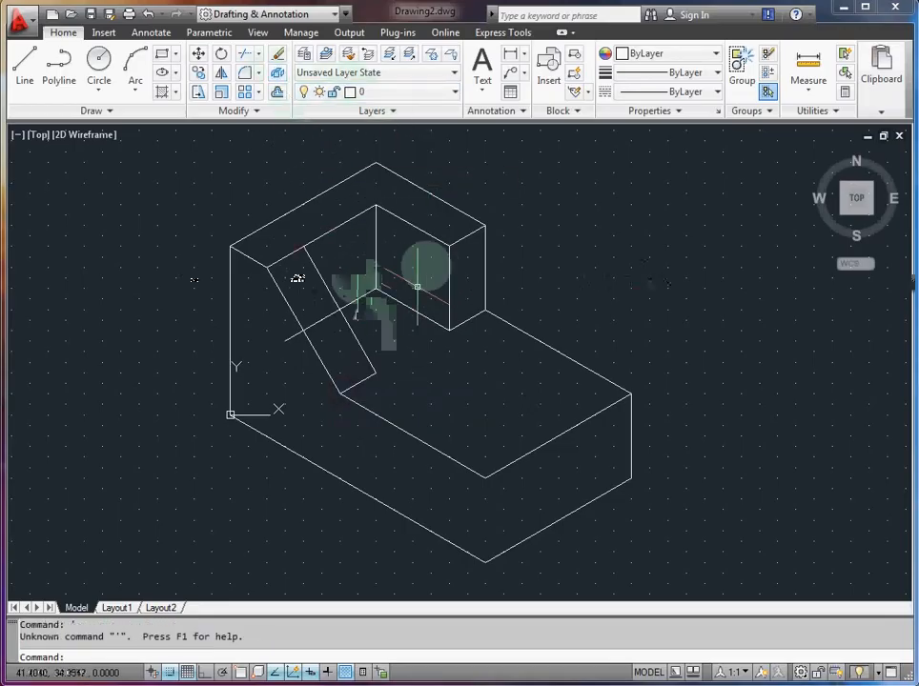
key("Escape")
type("l")
key("Return")
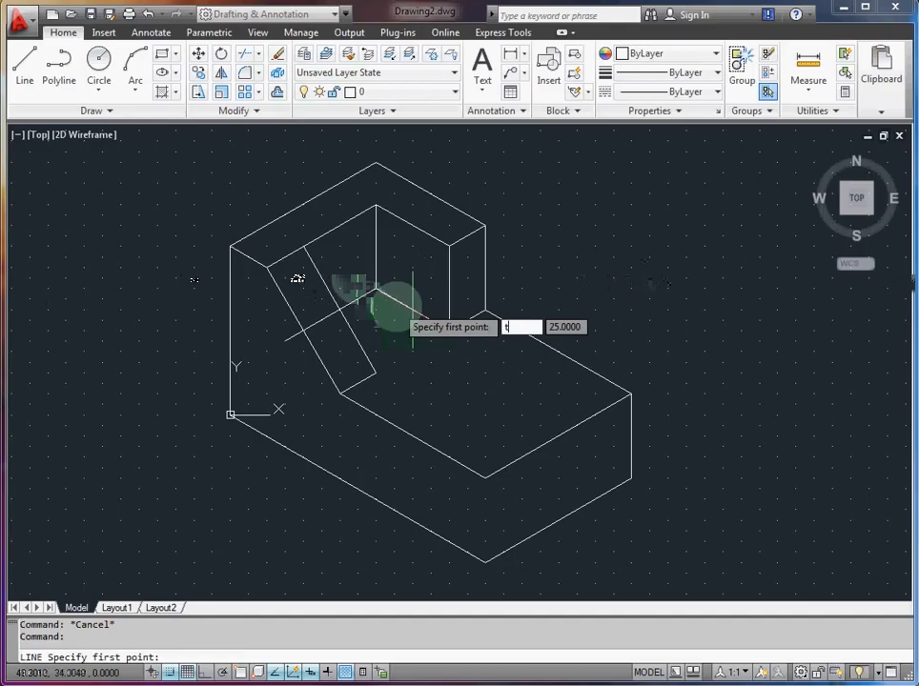
key("Return")
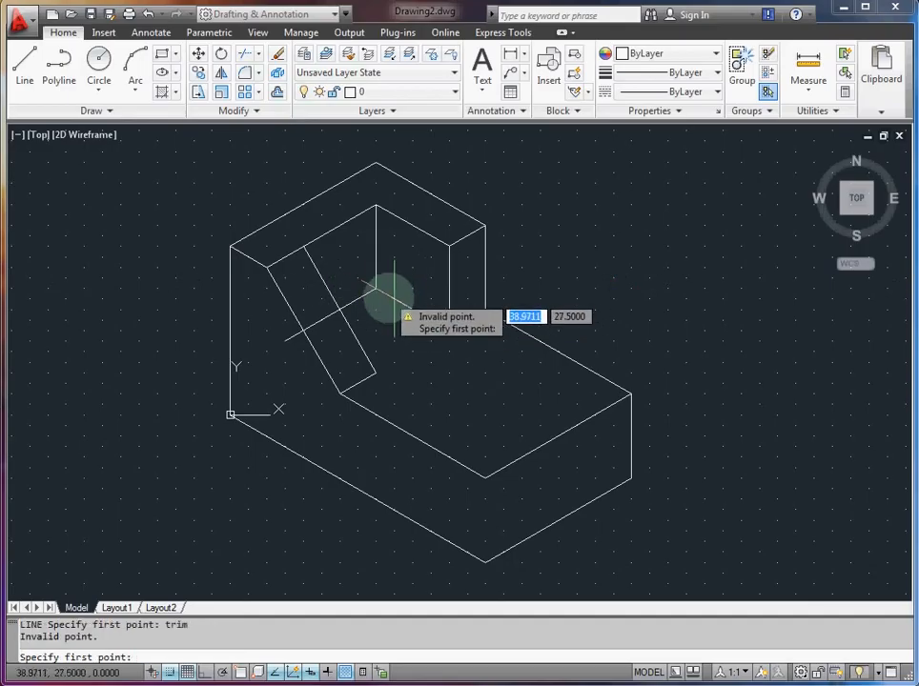
key("Escape")
Step: Trim the inner floor line to the left of the rib, using the rib's right sloping edge as the cutting edge
type("trim")
key("Return")
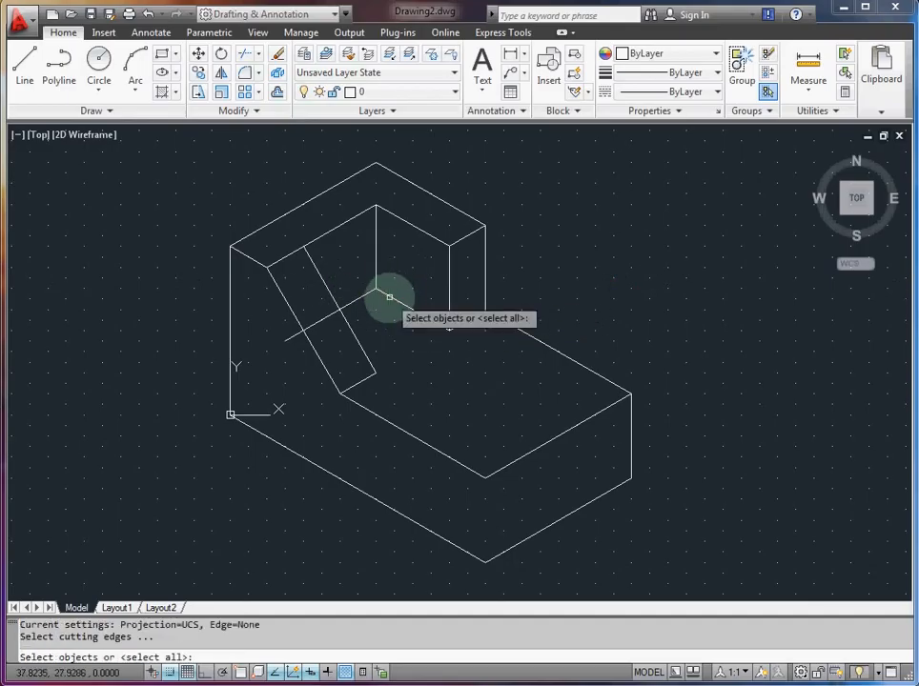
left_click(346, 320)
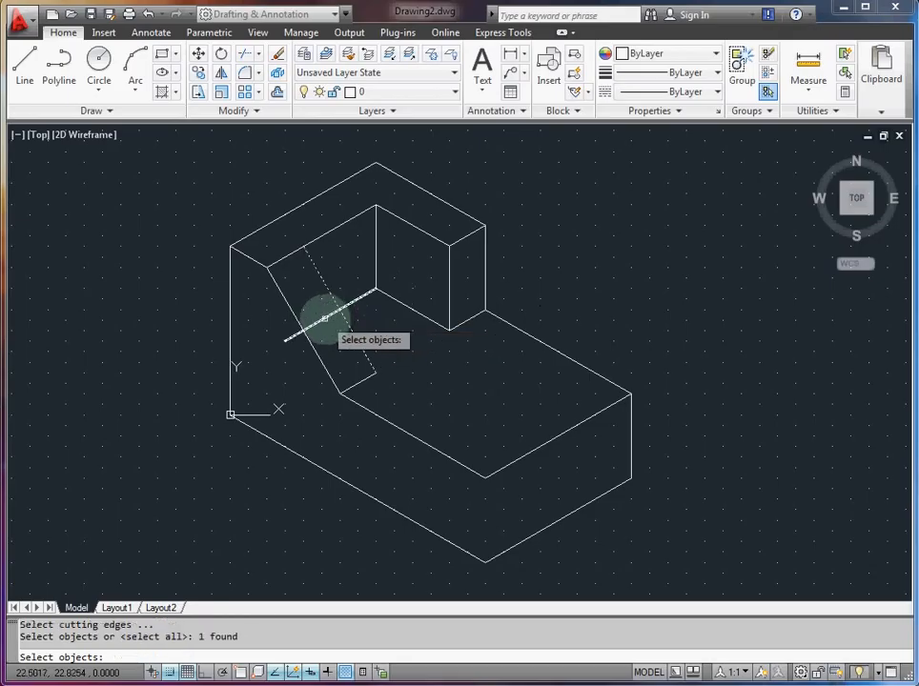
key("Return")
left_click(324, 318)
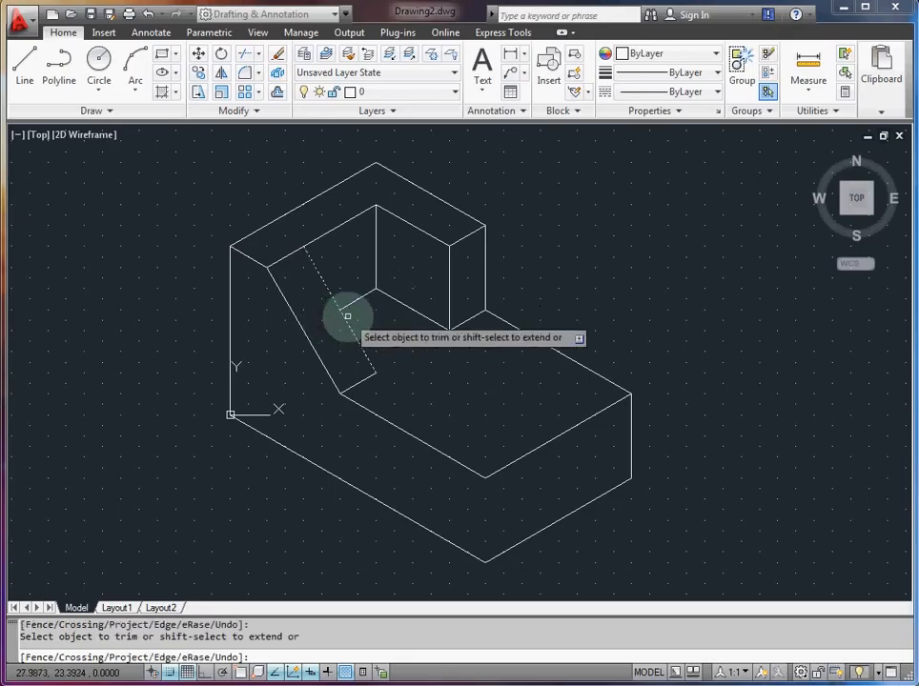
key("Escape")
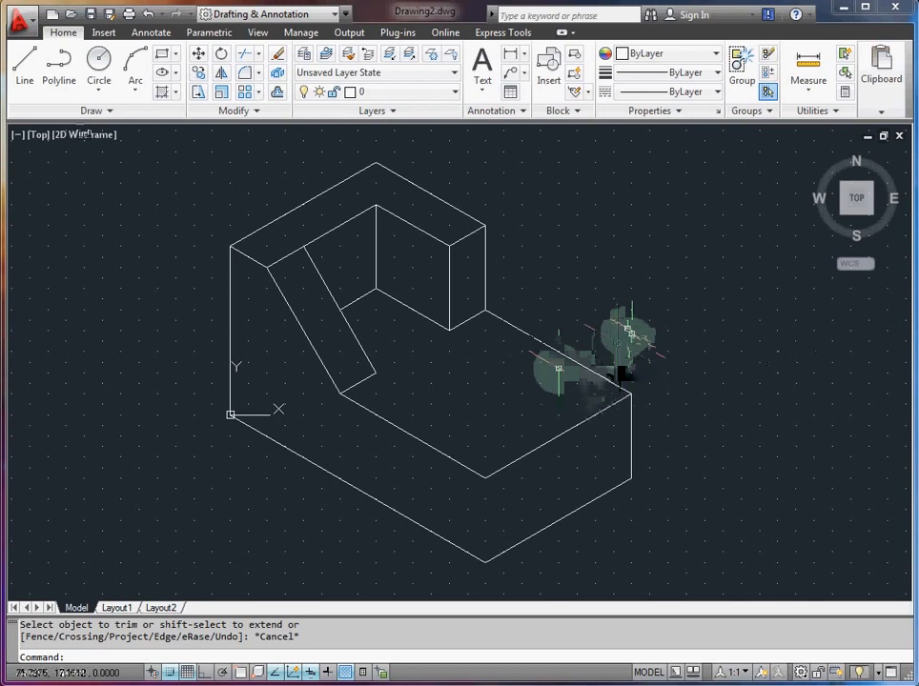
Step: Set the isometric drawing plane to Top
middle_click_drag(657, 359, 641, 356)
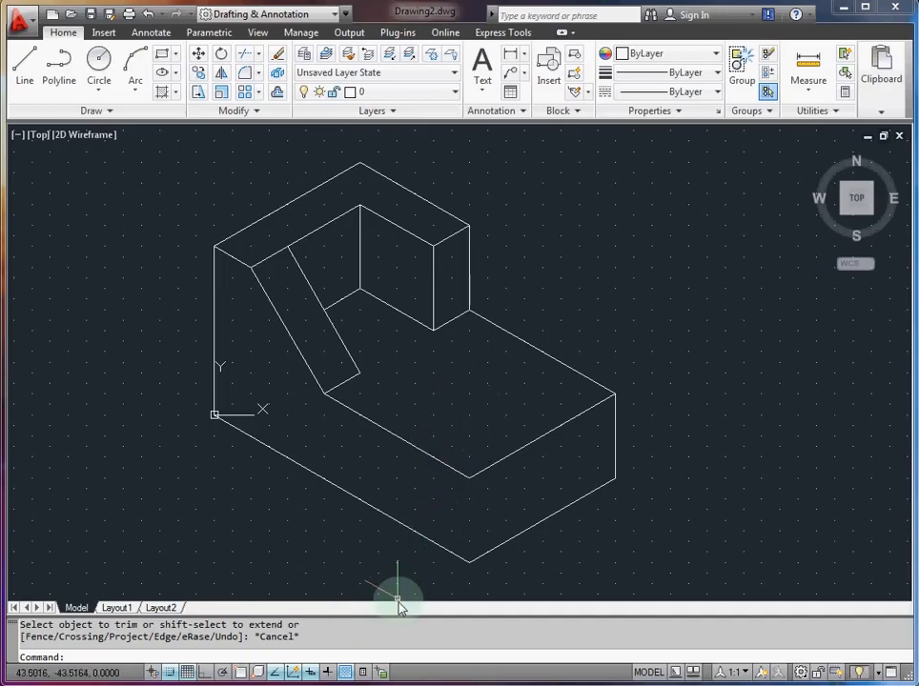
type("plane")
key("Return")
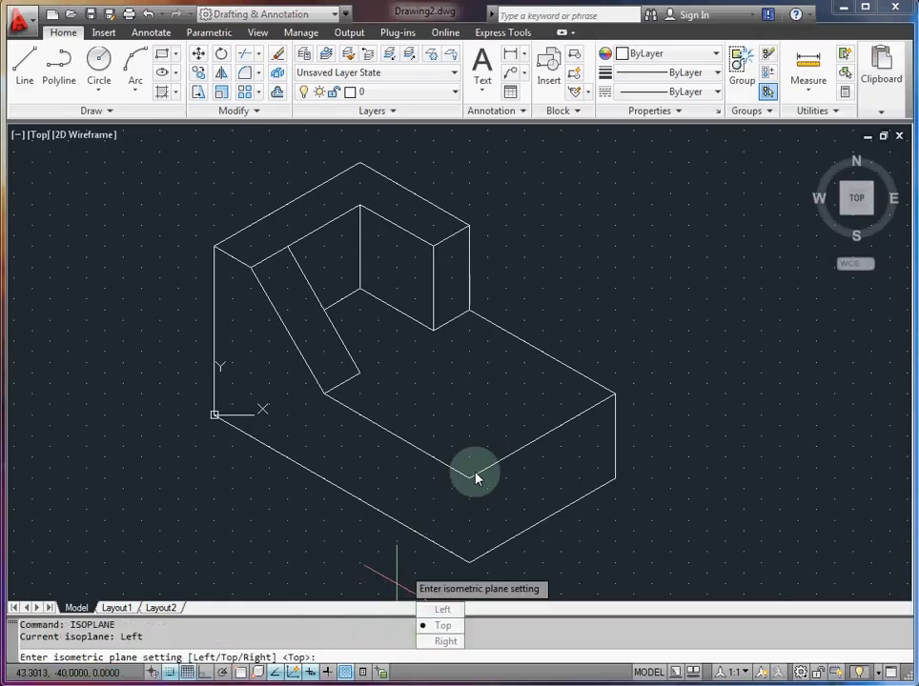
left_click(443, 628)
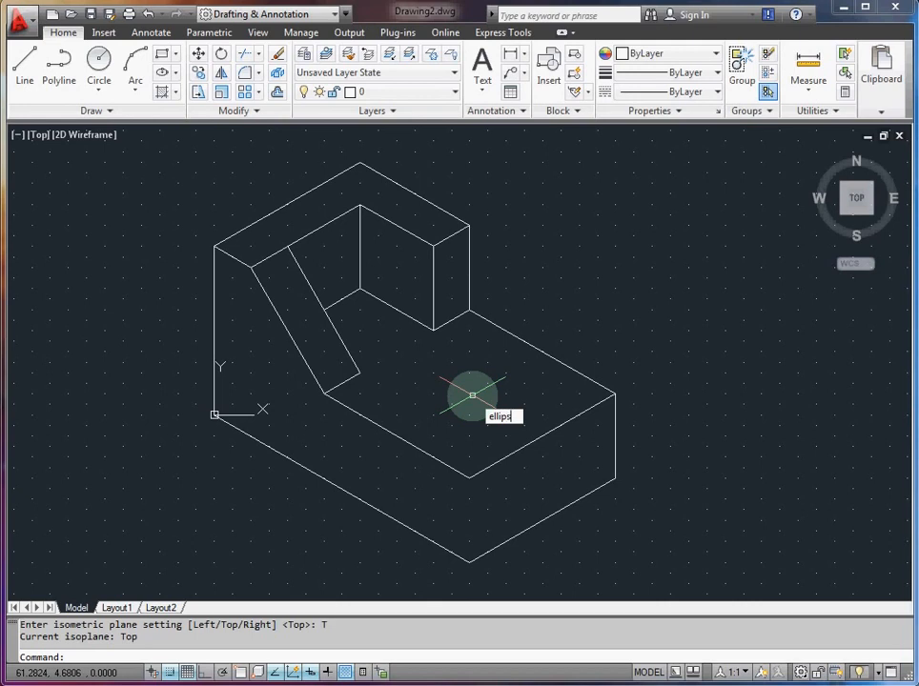
Step: Draw an isocircle of radius 10 on the base's top face, centred at 60.62, 5
key("Return")
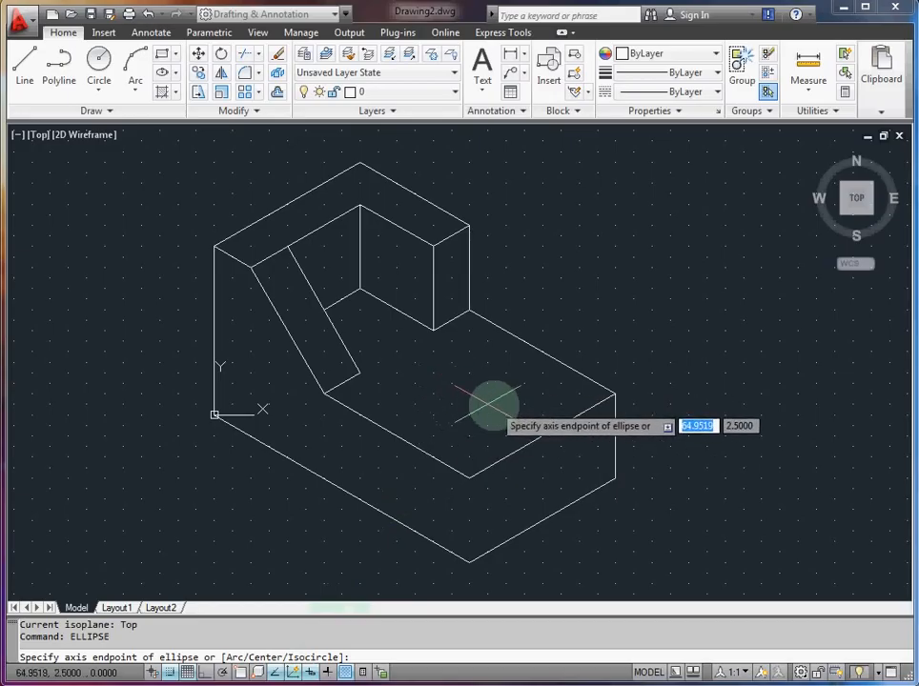
key("Return")
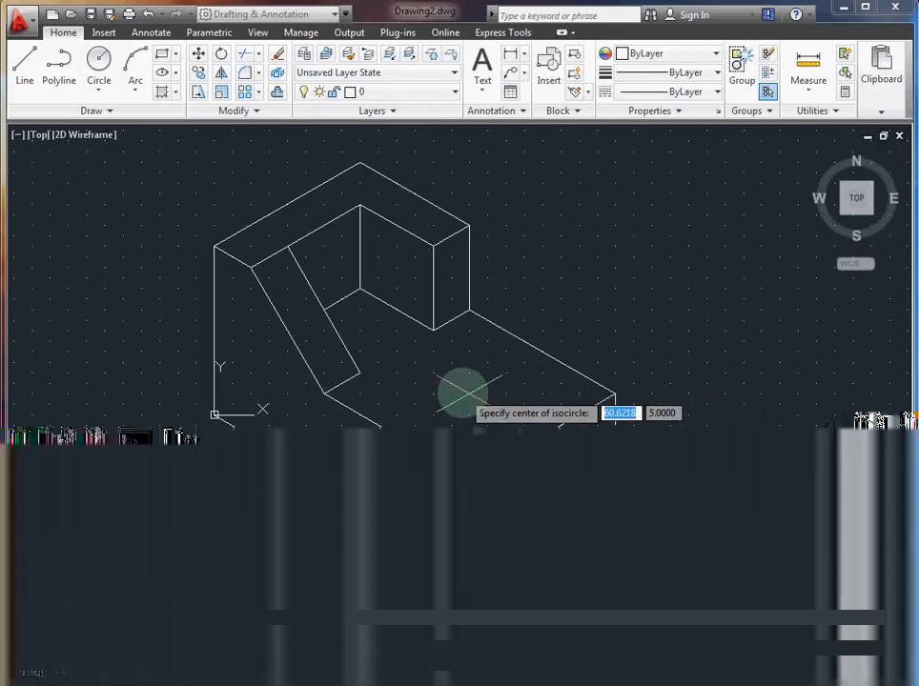
left_click(466, 392)
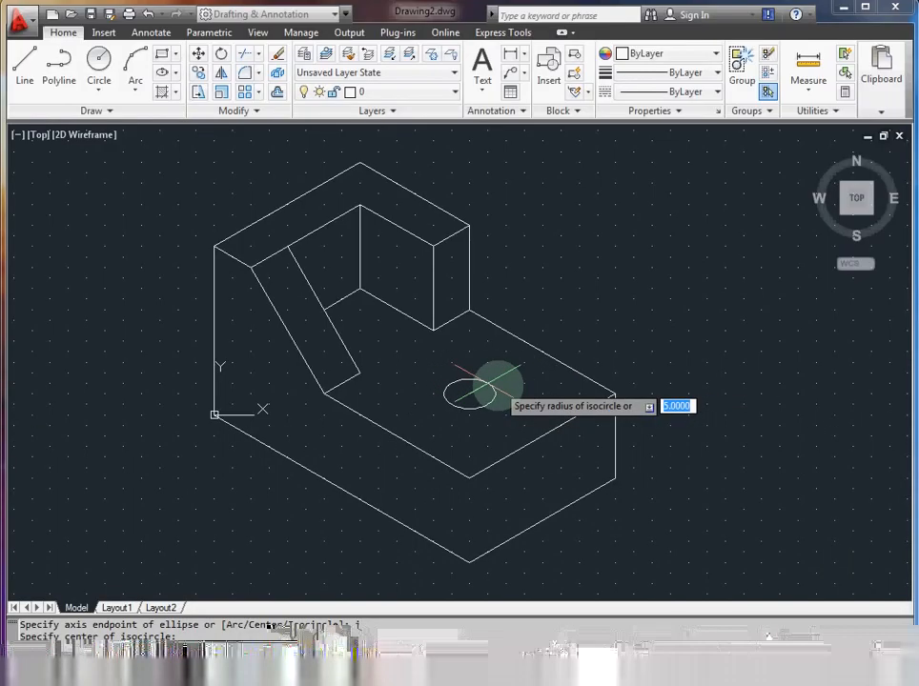
type("10")
key("Return")
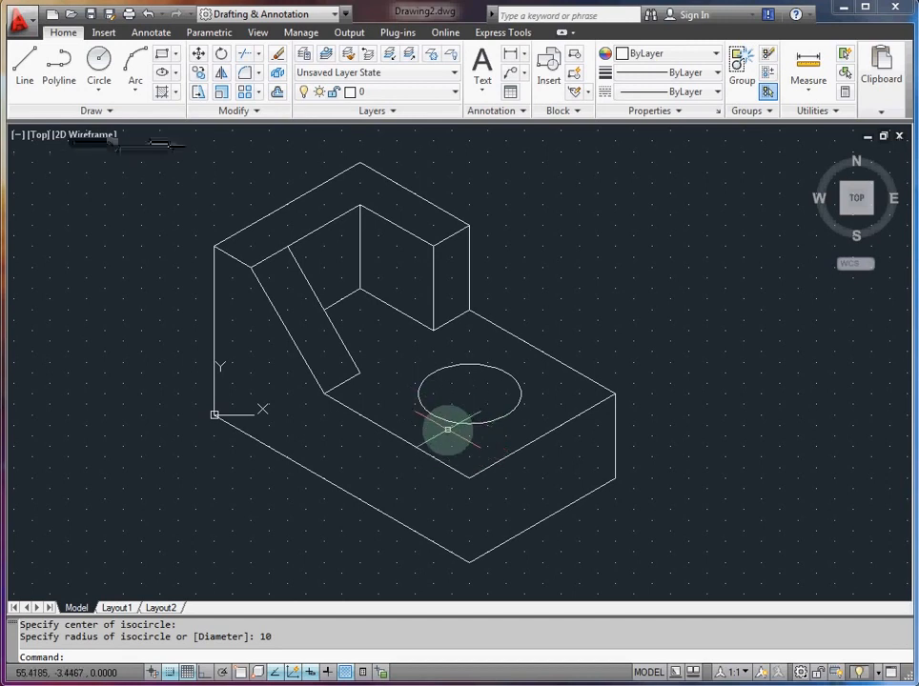
Step: Draw a second isocircle of radius 10 near the base's front corner, centred at 60.62, -5
key("Return")
type("i")
key("Return")
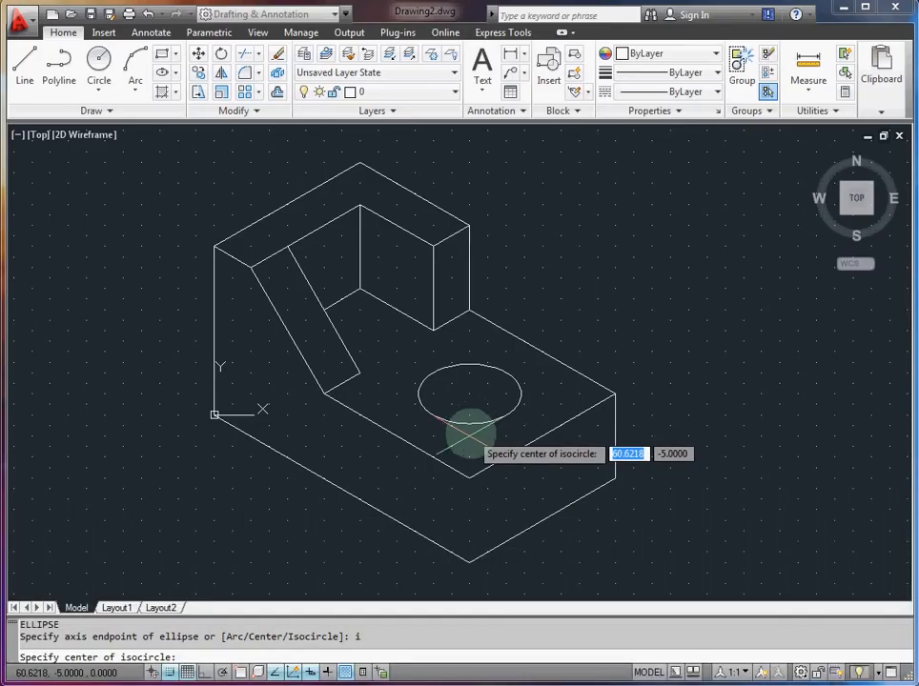
left_click(469, 435)
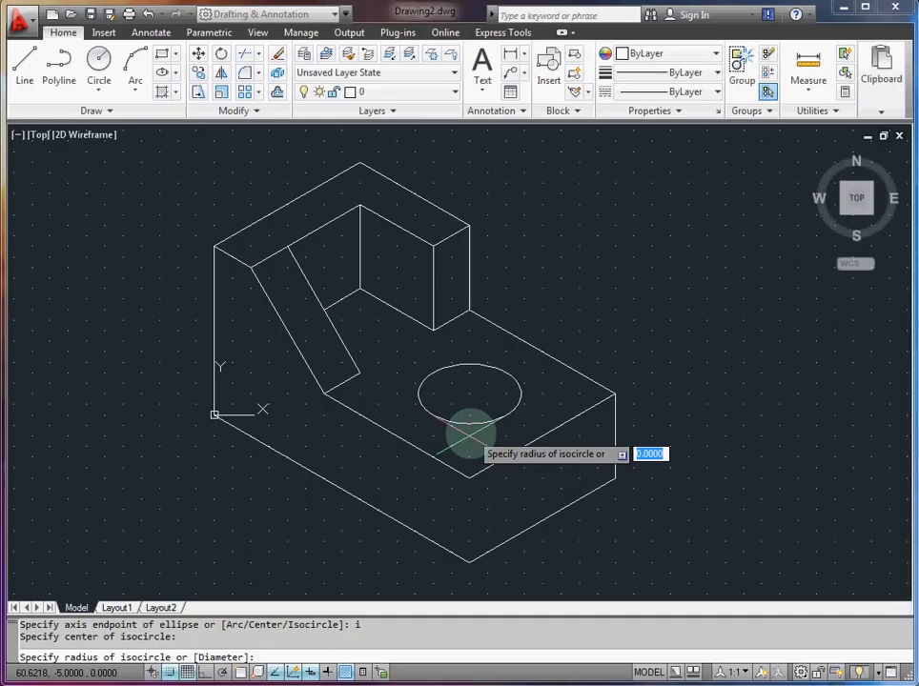
type("10")
key("Return")
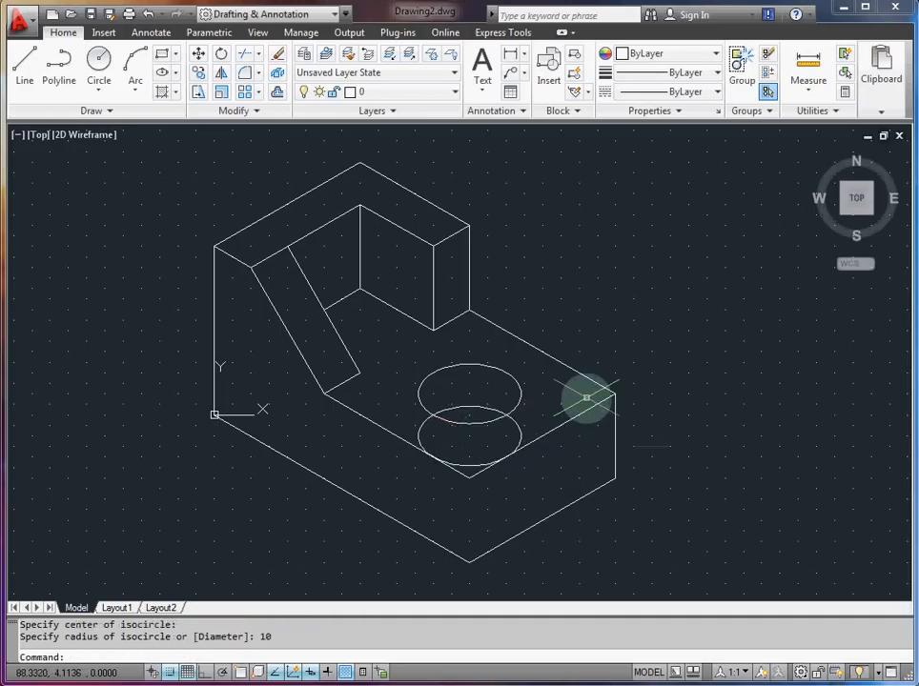
Step: Draw a third isocircle of radius 10 level with the first, near the right corner of the base's top face
key("Return")
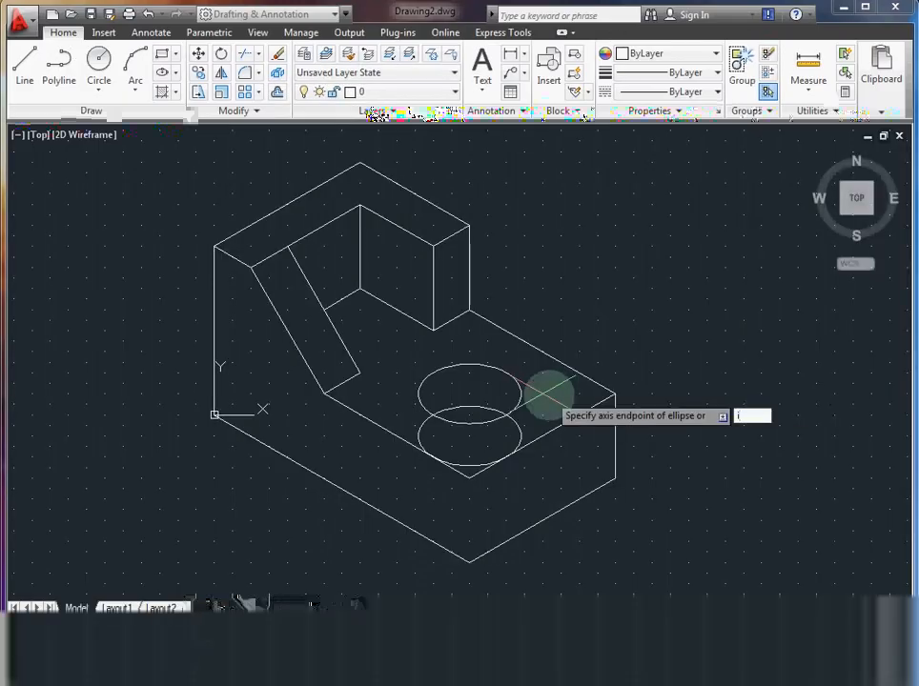
type("i")
key("Return")
left_click(545, 394)
type("10")
key("Return")
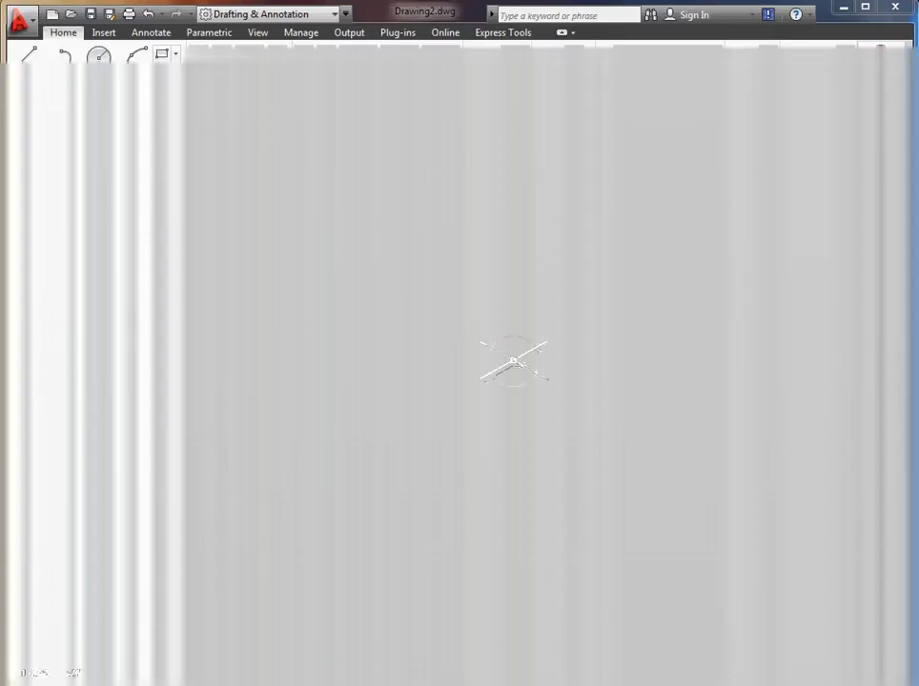
Step: Trim the two corner isocircles and the base's top edges against each other to round the front and right corners of the top face
type("trim")
key("Return")
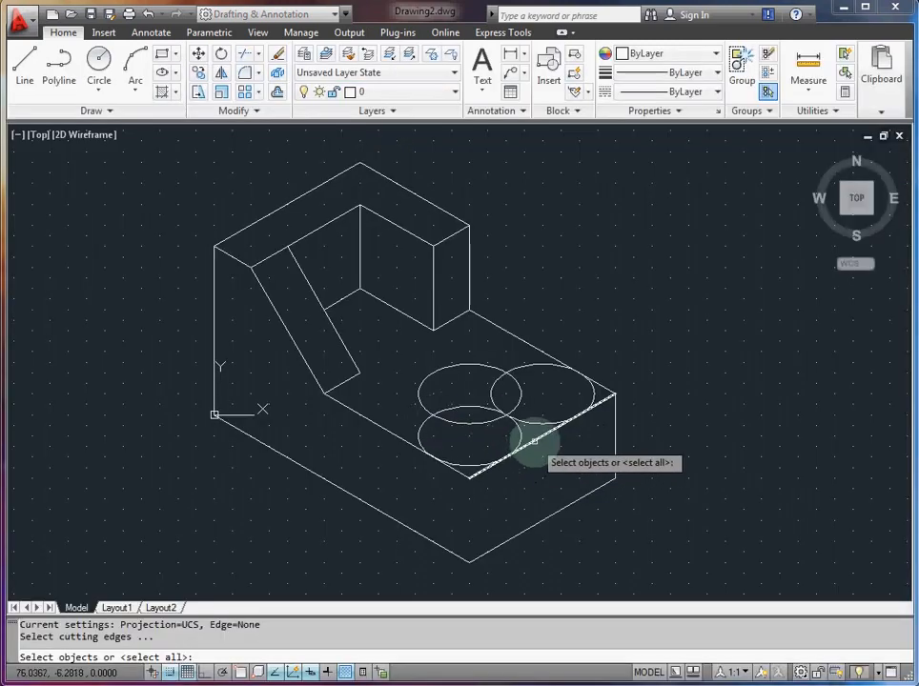
left_click(537, 440)
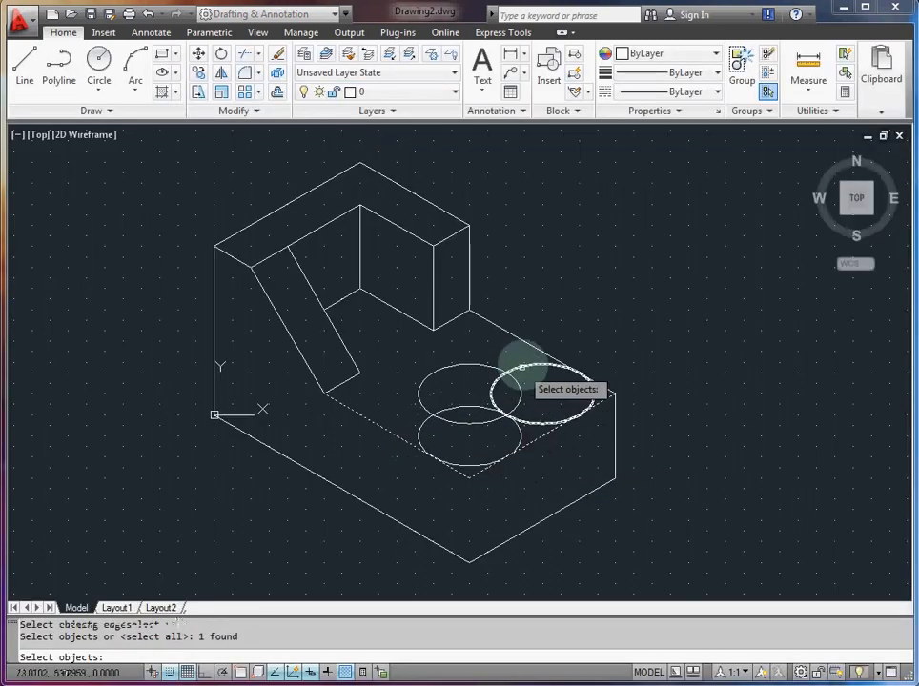
left_click(607, 391)
left_click(595, 390)
left_click(509, 430)
left_click(535, 434)
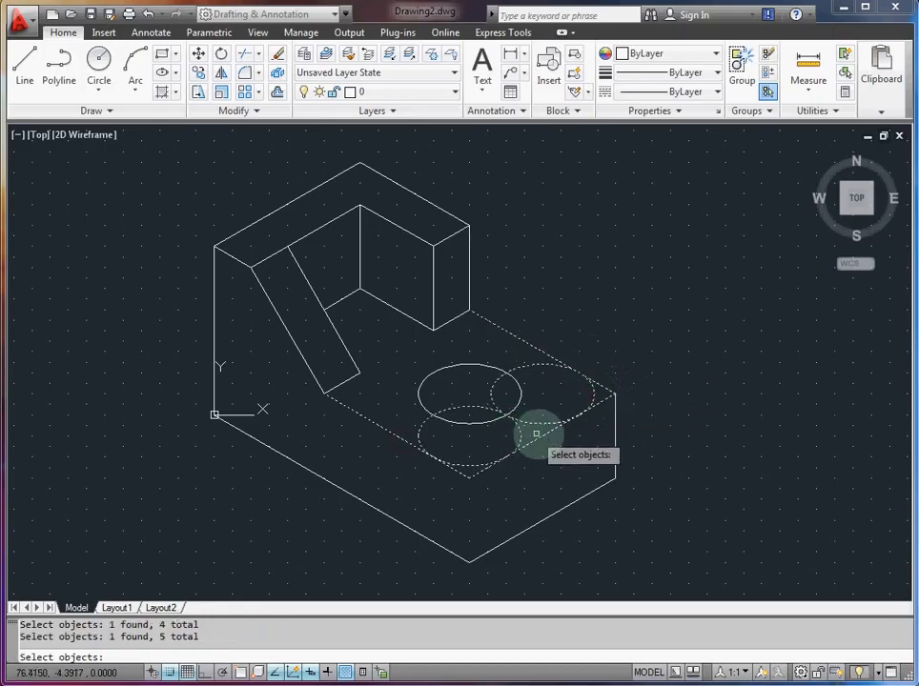
key("Return")
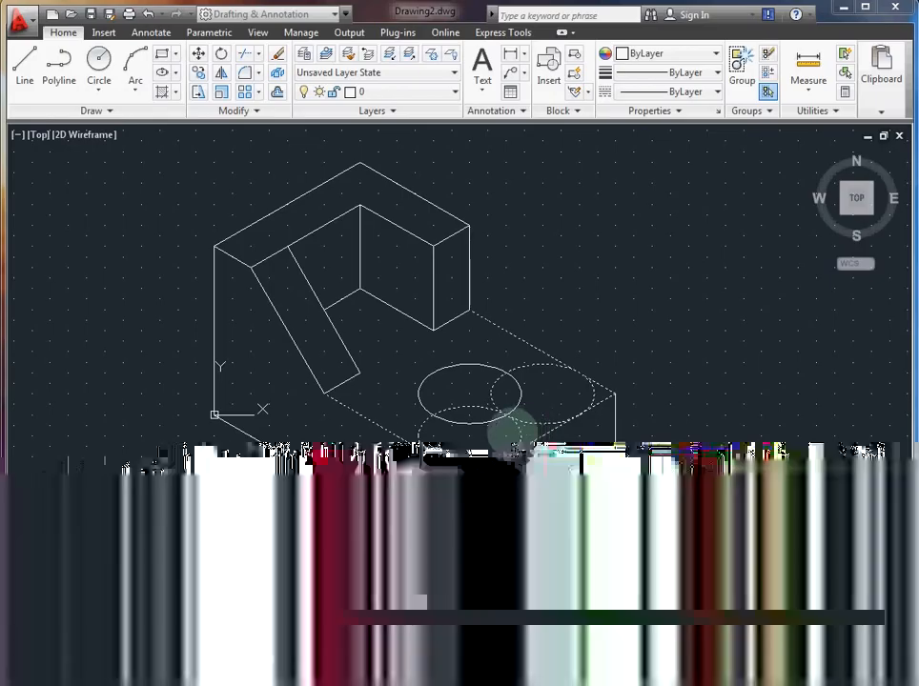
left_click(512, 430)
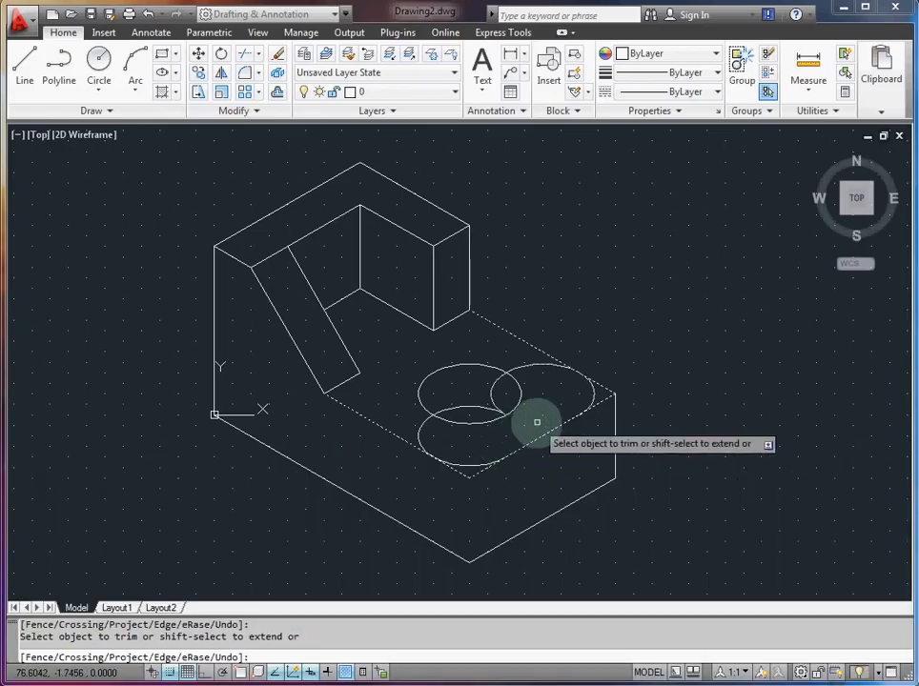
left_click(489, 395)
left_click(475, 411)
left_click(470, 477)
left_click(464, 476)
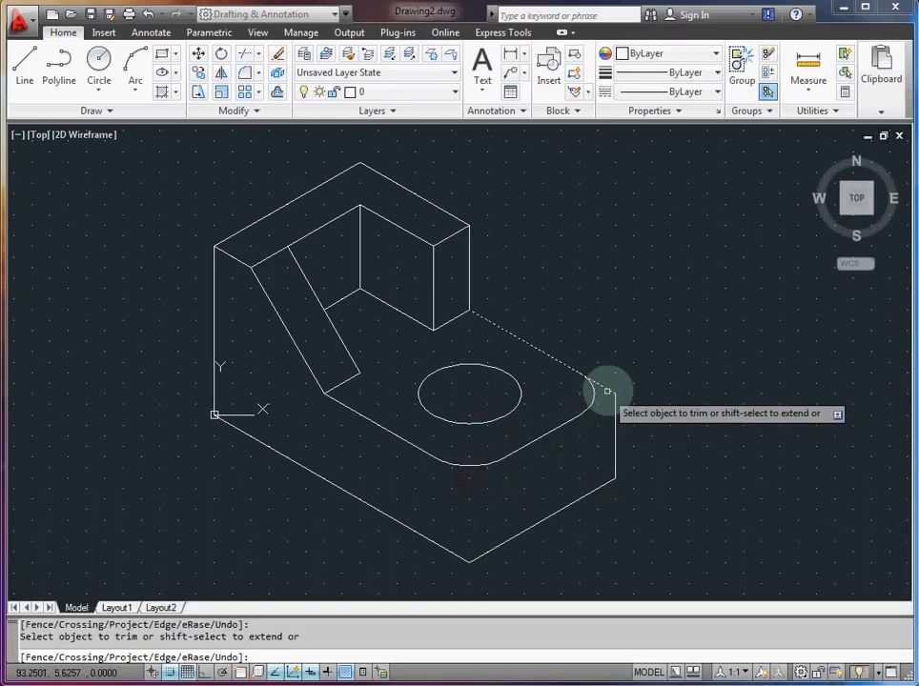
Step: Delete the vertical edge at the base's right corner
left_click(615, 435)
left_click(615, 433)
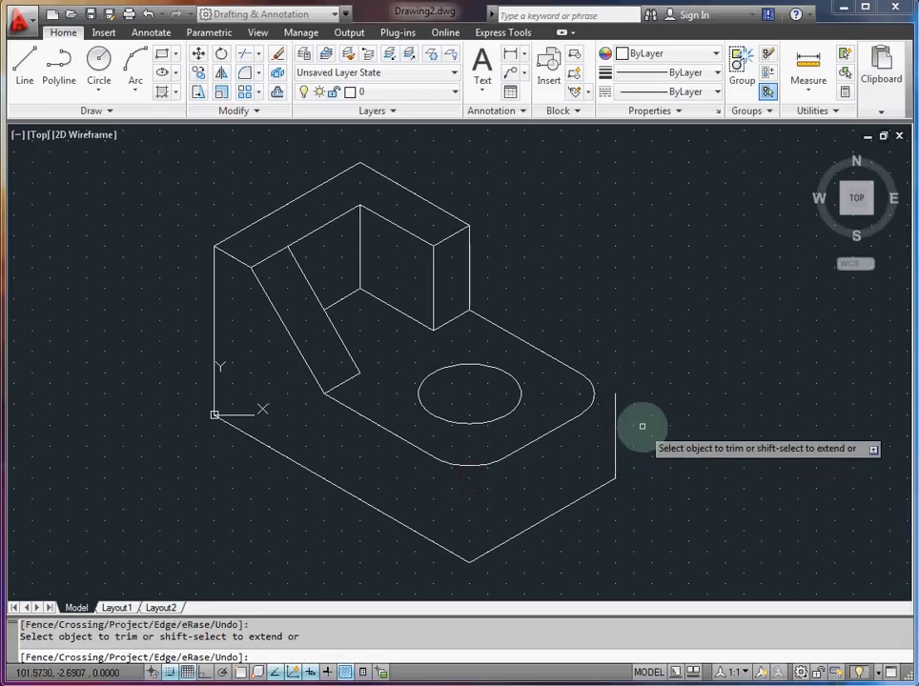
key("Escape")
left_click(615, 435)
key("Delete")
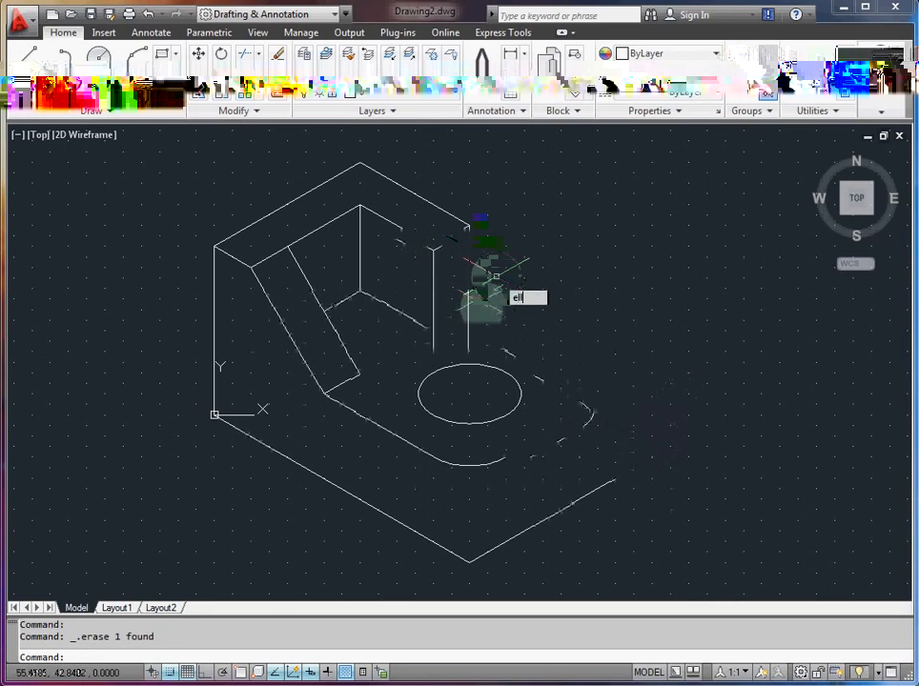
Step: Draw an isocircle of radius 10 at the base's bottom front corner, directly below the rounded front corner of the top face
key("Return")
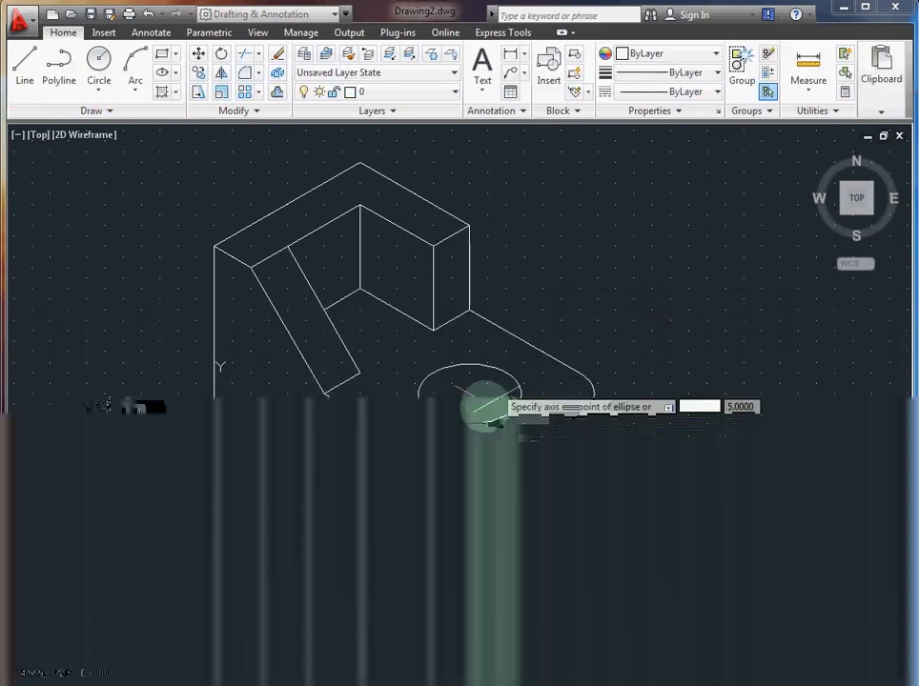
type("i")
key("Return")
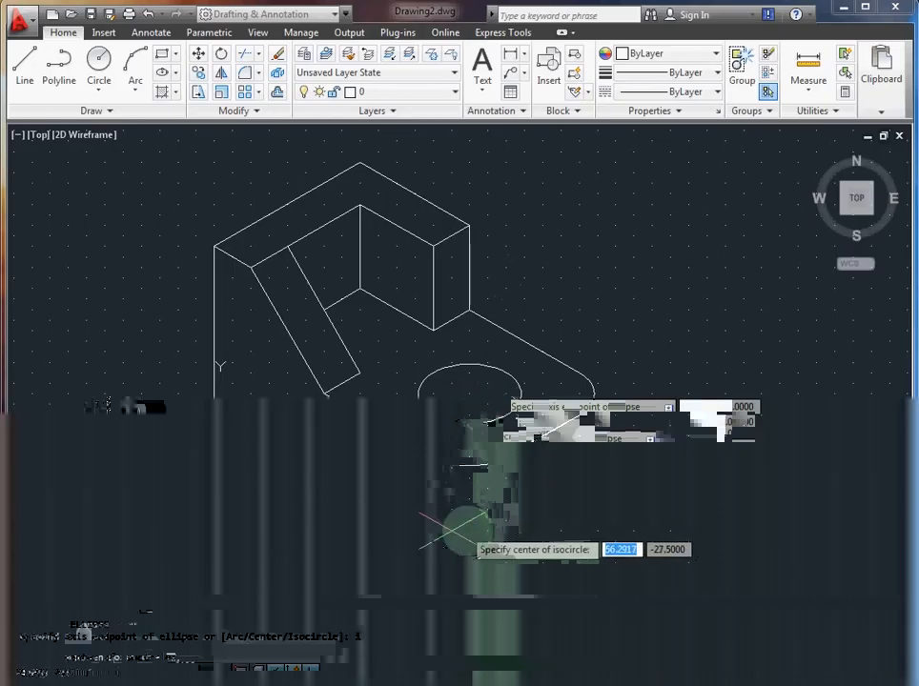
left_click(465, 518)
type("10")
key("Return")
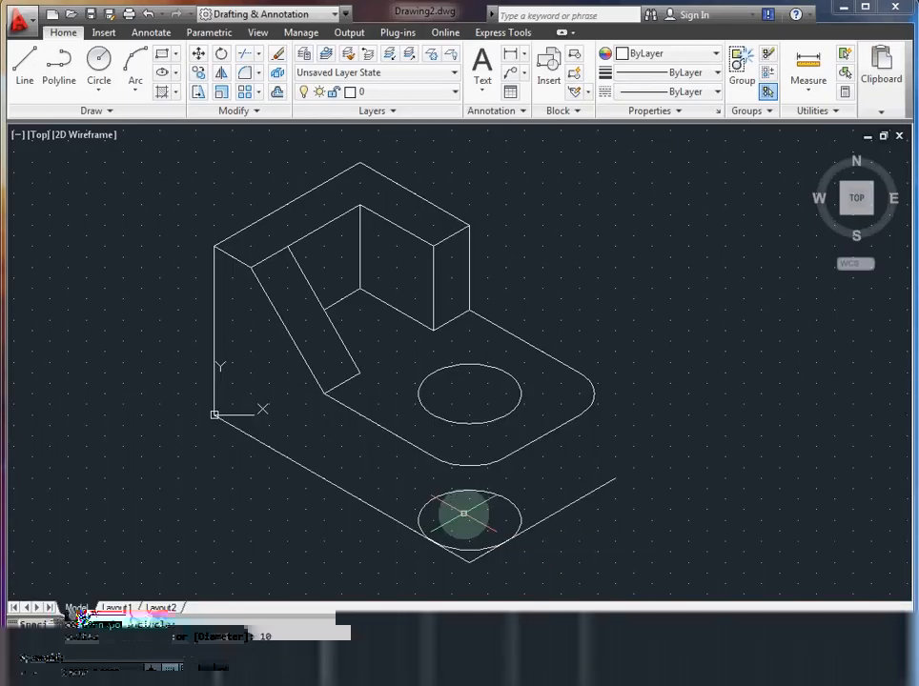
Step: Draw another isocircle of radius 10 near the base's bottom right corner, centred at 82.27, -12.5
key("Return")
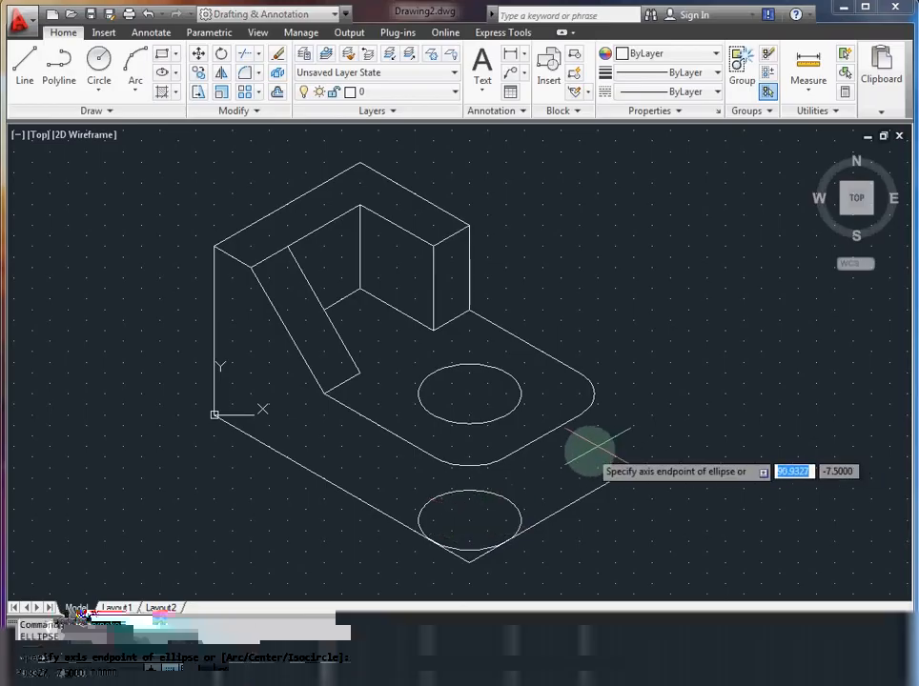
type("i")
key("Return")
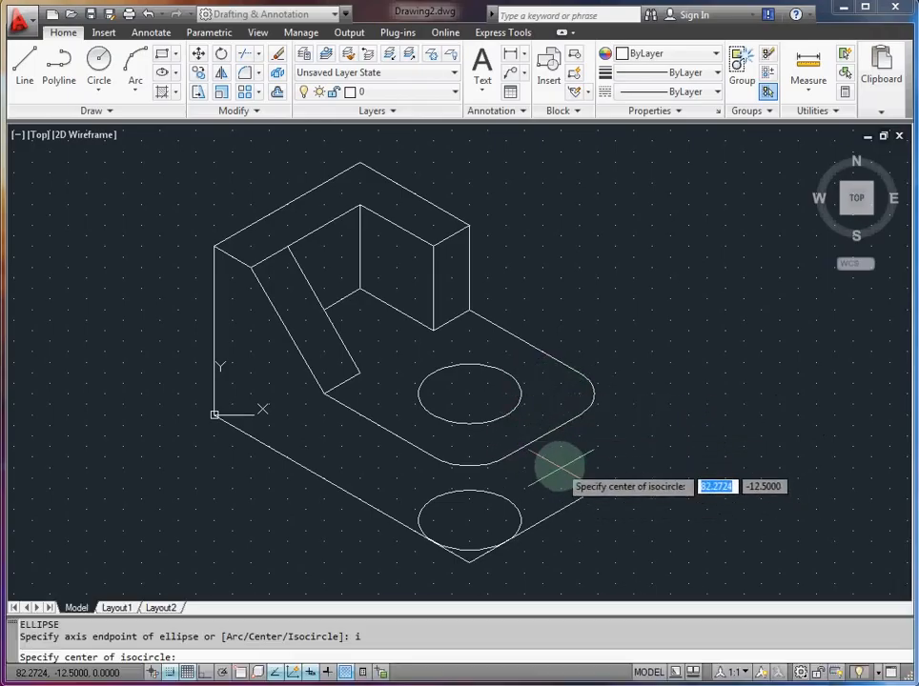
left_click(561, 467)
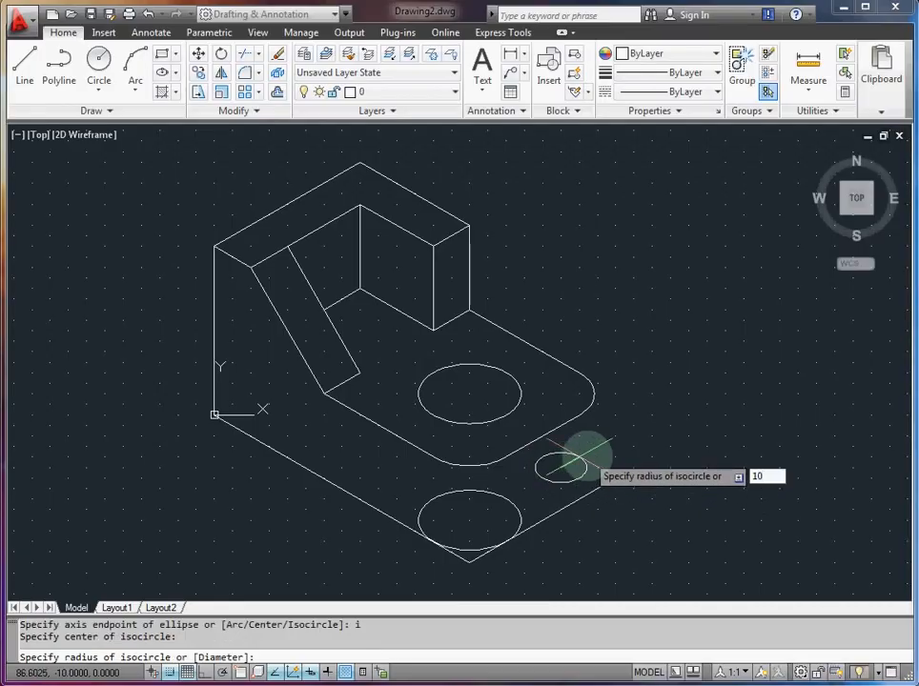
key("Return")
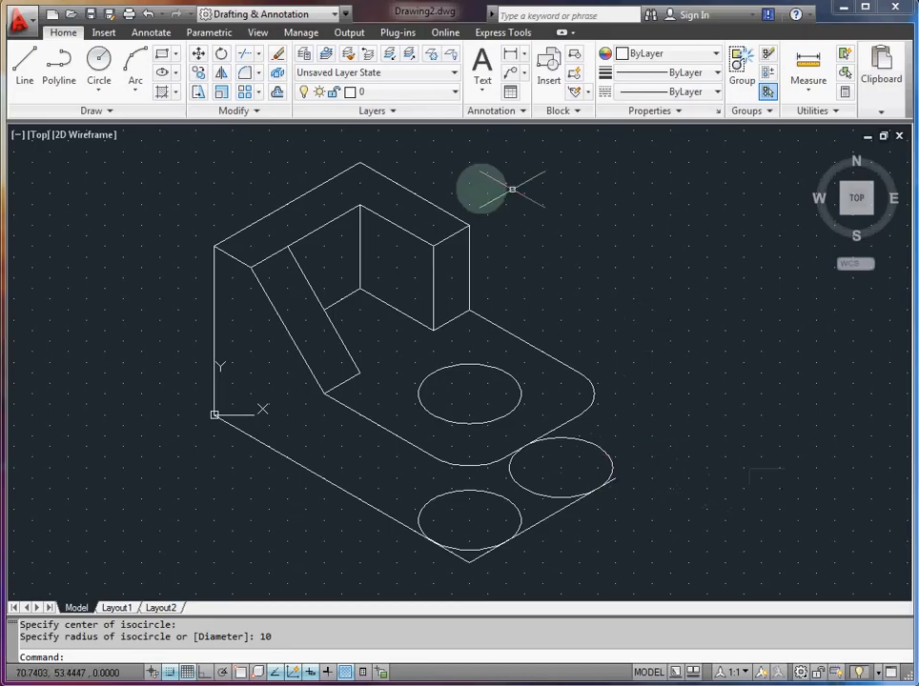
key("Escape")
Step: Trim the bottom front isocircle and the two bottom edges against each other to round the base's bottom front corner
key("Return")
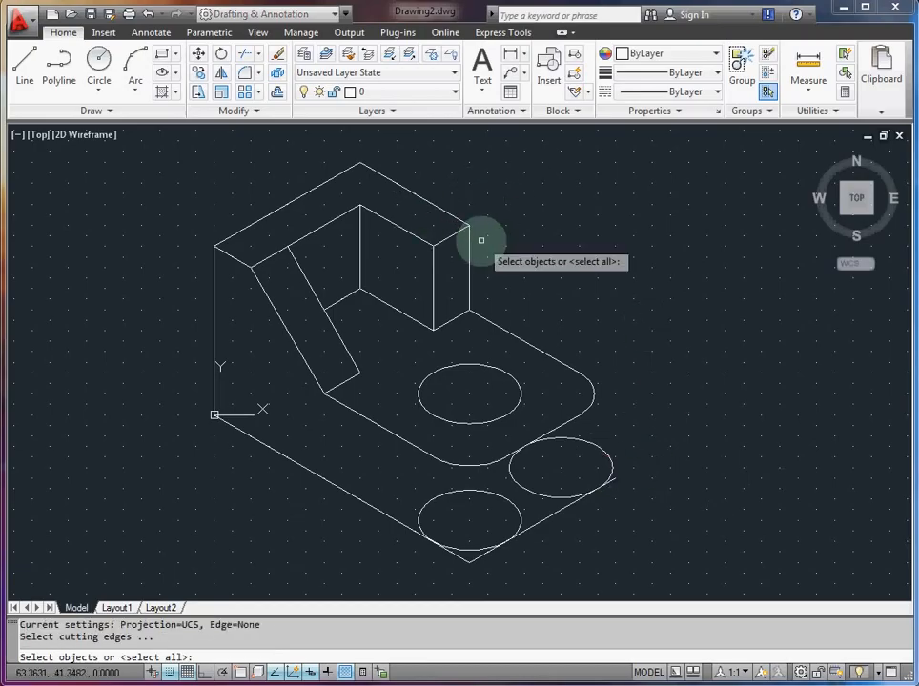
left_click(474, 553)
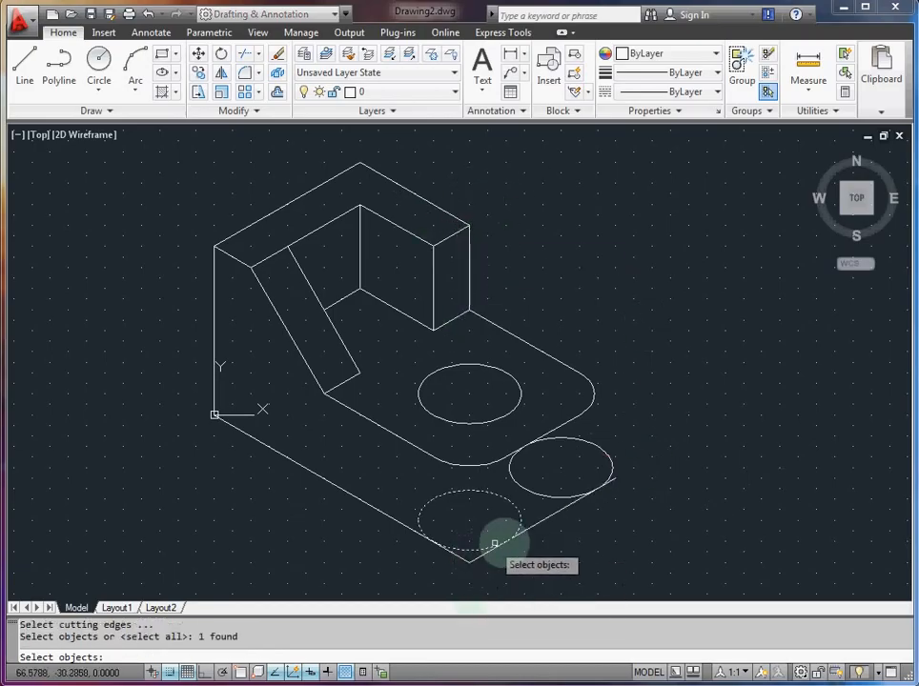
left_click(528, 529)
left_click(404, 525)
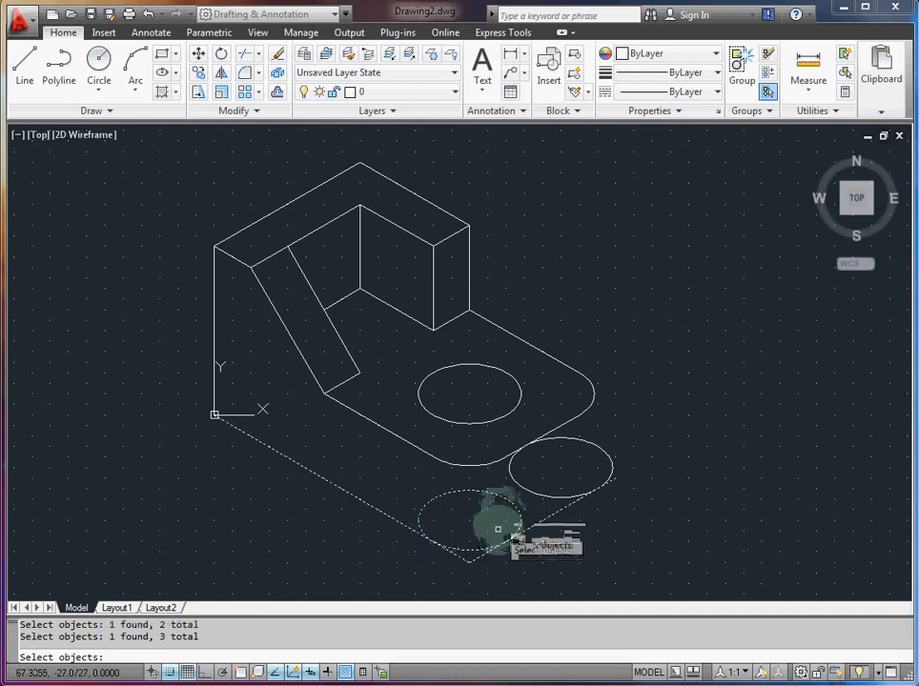
key("Return")
left_click(484, 552)
left_click(468, 558)
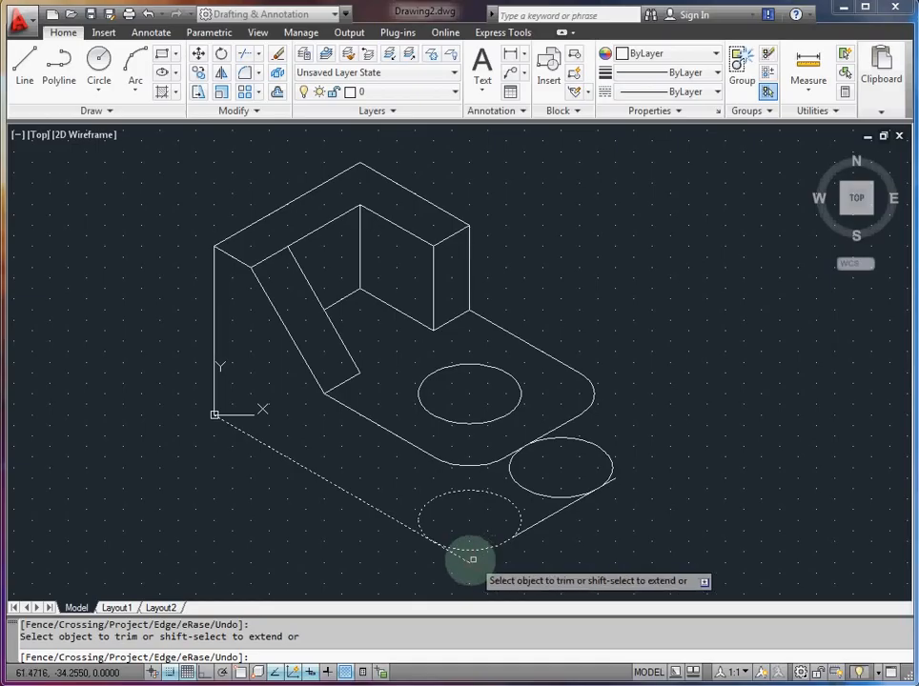
left_click(513, 523)
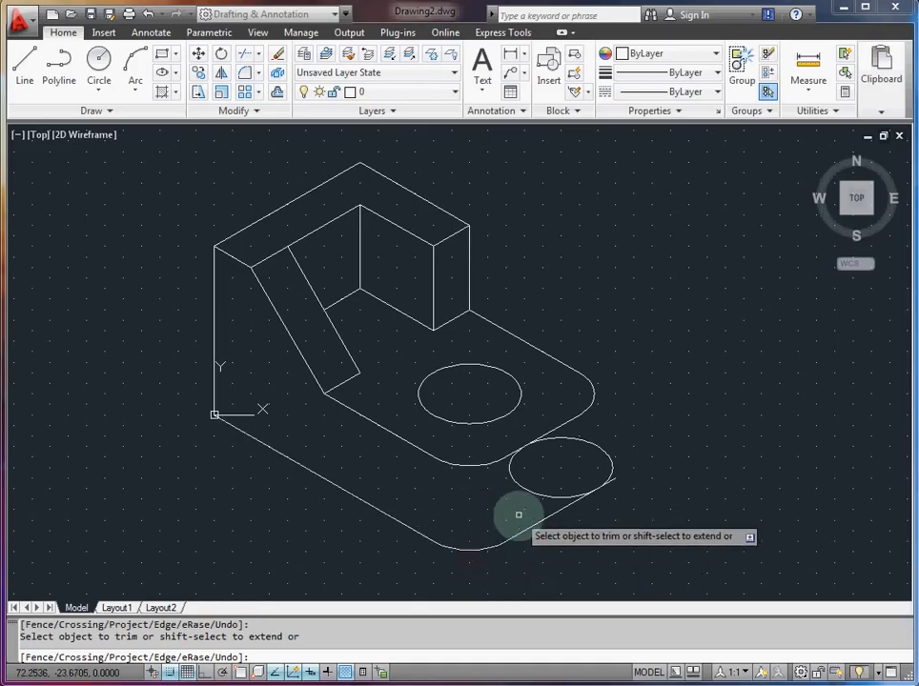
Step: Try to trim the base's bottom right edge against the isocircle at its end
left_click(574, 505)
type("\\")
key("Return")
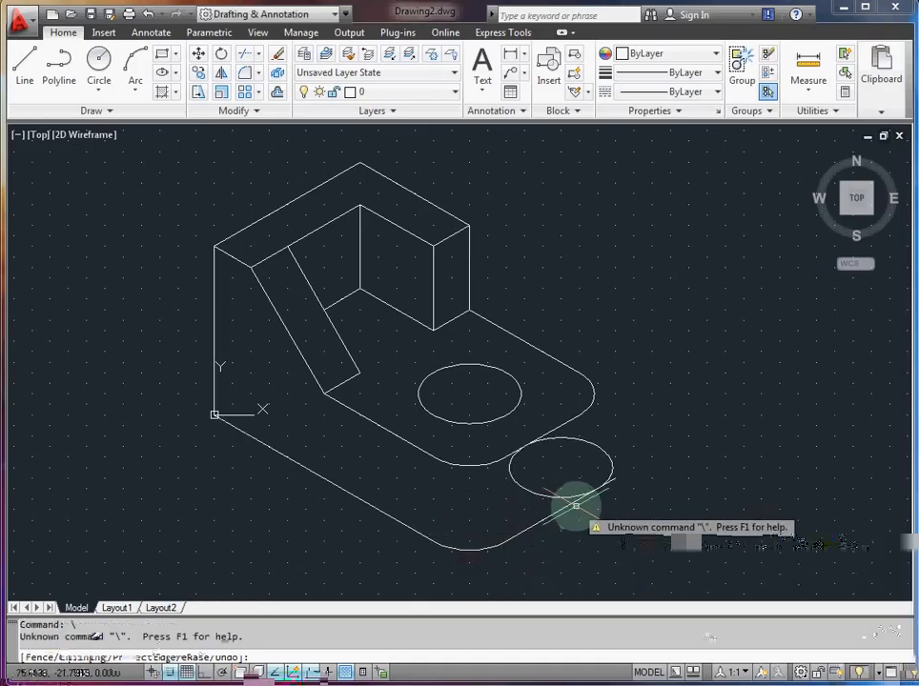
key("Escape")
type("tri")
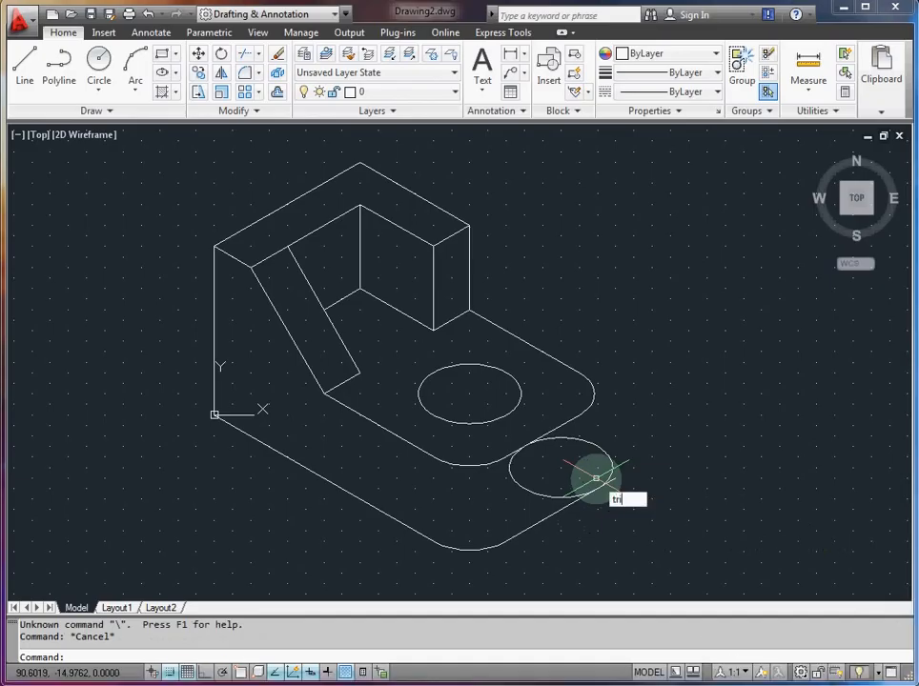
type("m")
key("Return")
left_click(574, 502)
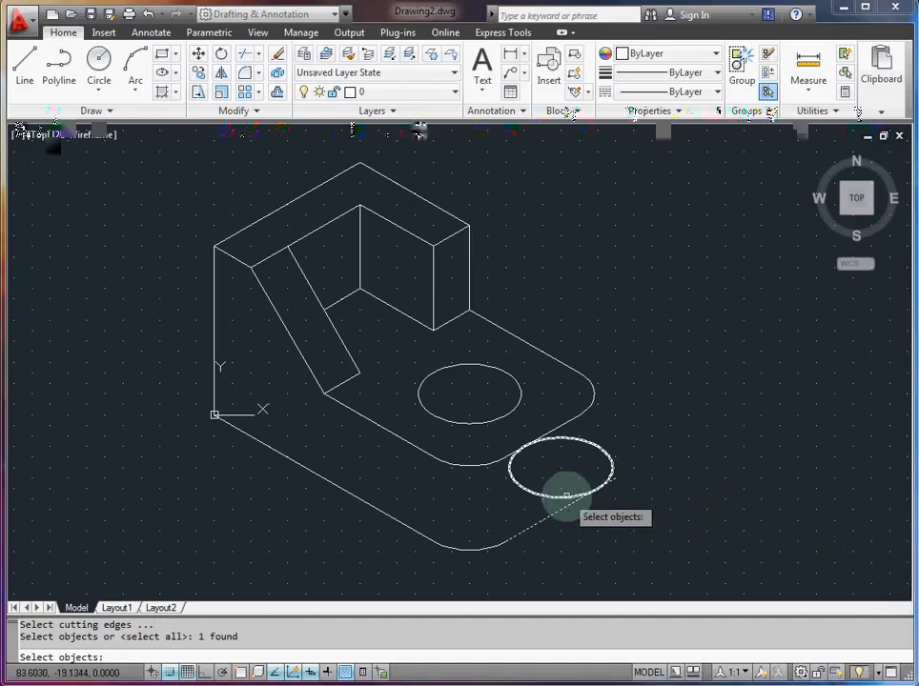
left_click(566, 495)
key("Return")
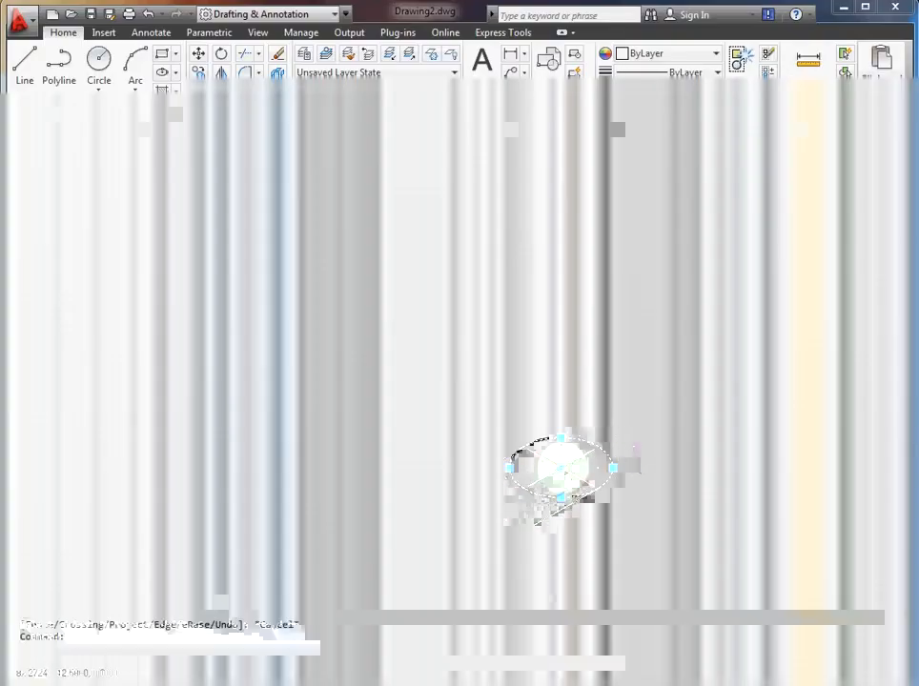
Step: Move the right bottom isocircle directly below the rounded right corner and pull the bottom edge's endpoint back to meet it
left_click(563, 468)
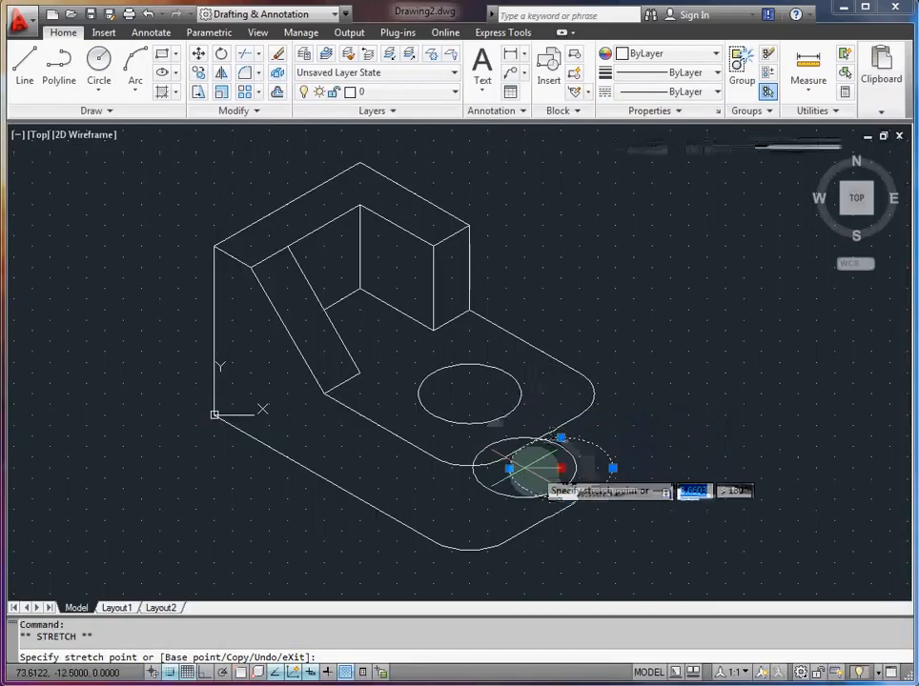
left_click(536, 474)
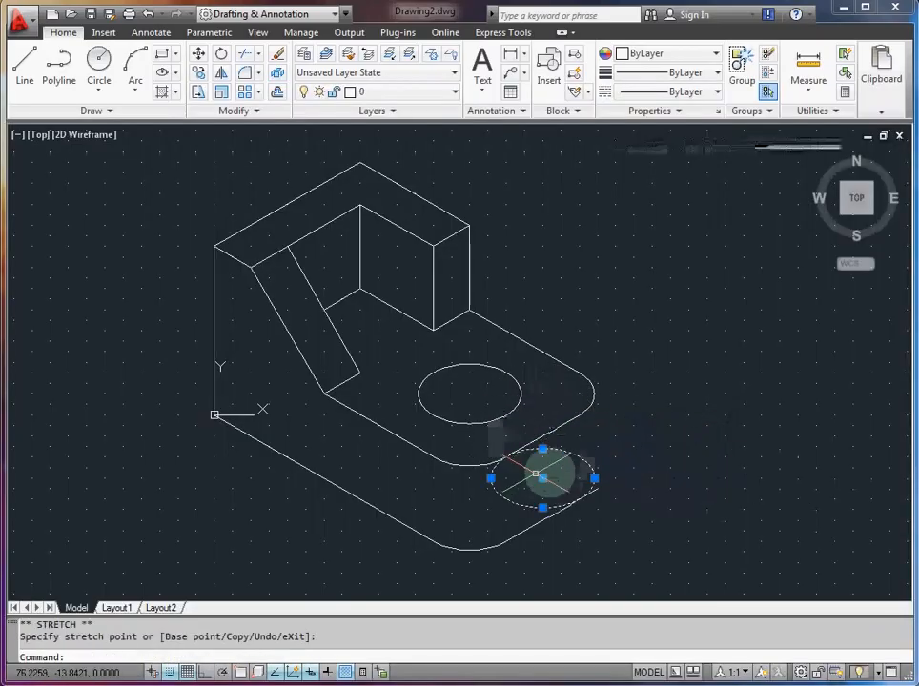
key("Escape")
left_click(595, 487)
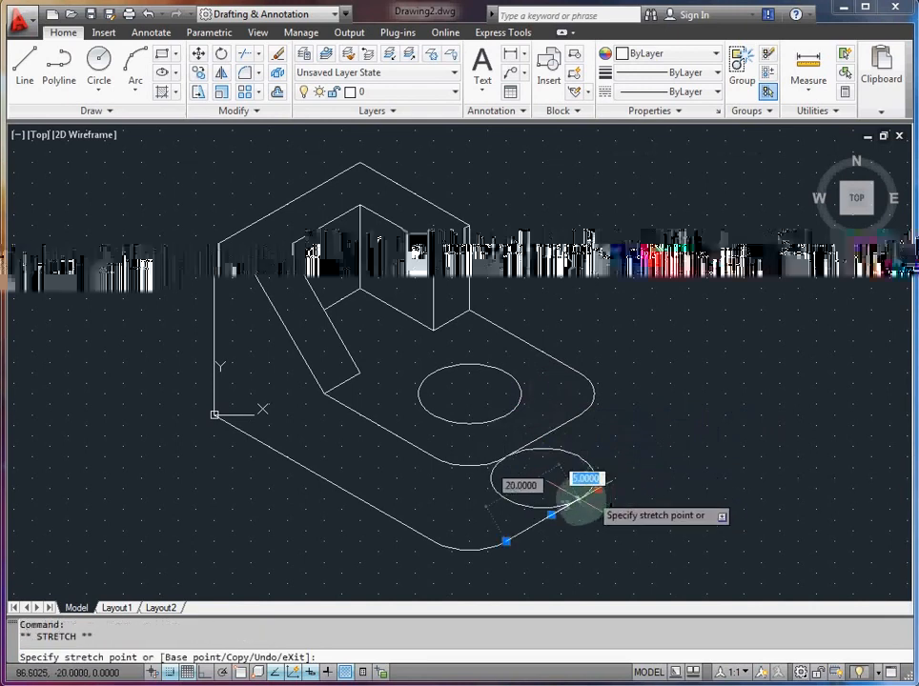
left_click(595, 493)
key("Escape")
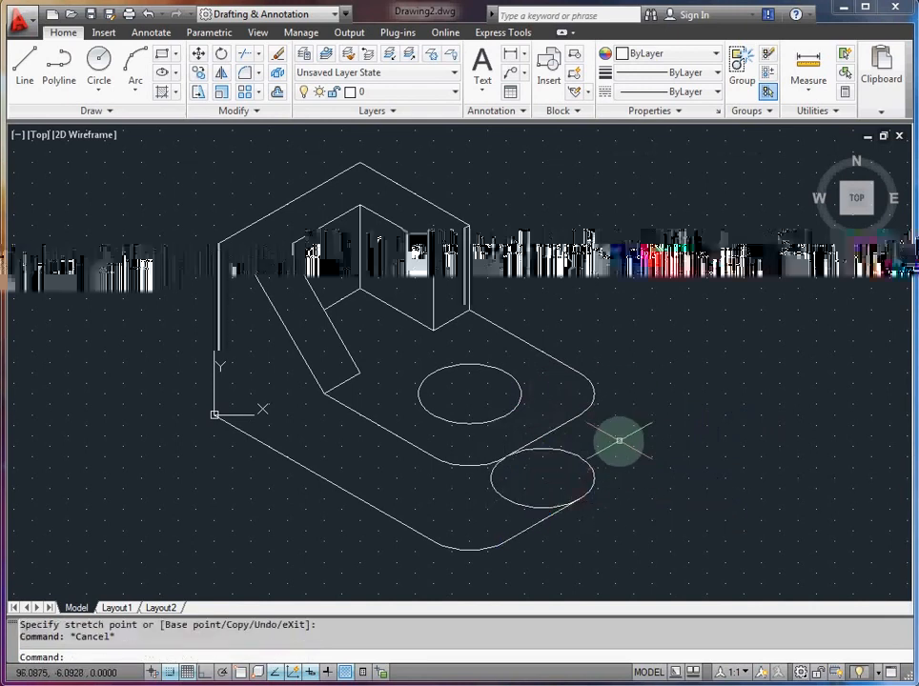
left_click(33, 67)
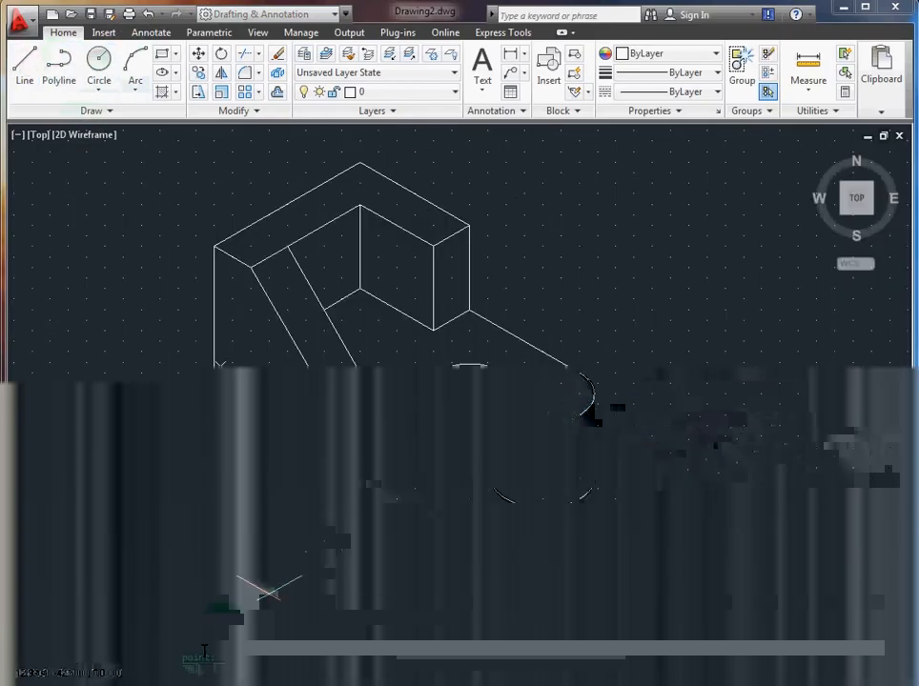
key("F9")
key("F3")
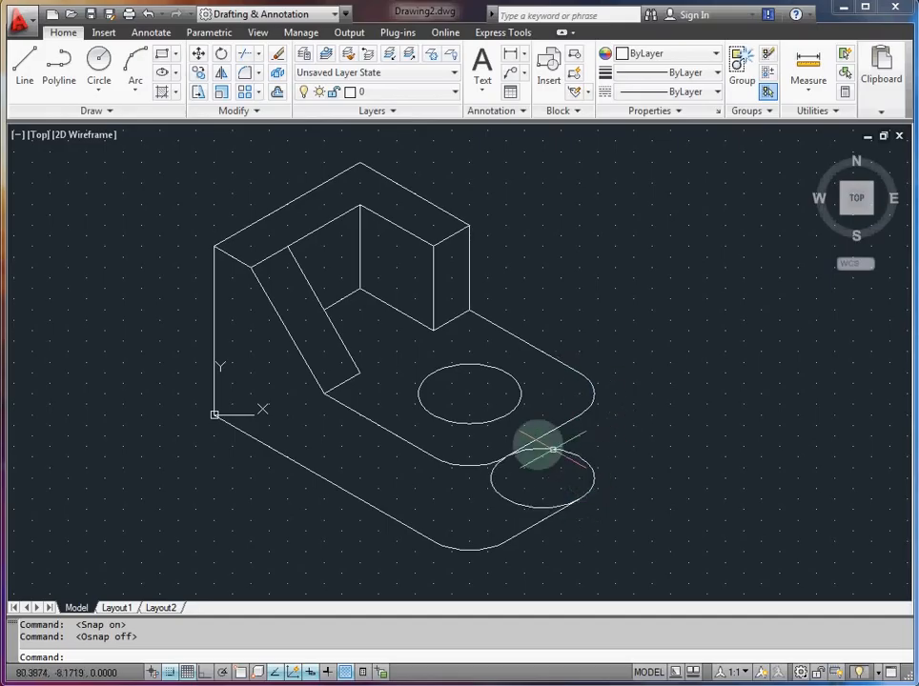
Step: Turn grid snap off and object snap on, with the Tangent object snap mode enabled
left_click(170, 673)
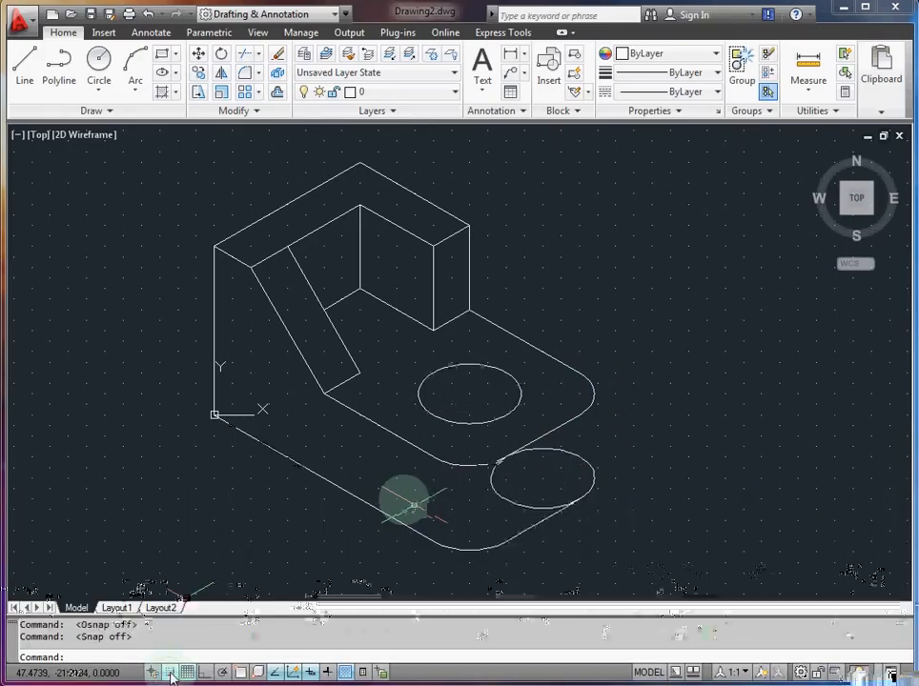
right_click(239, 675)
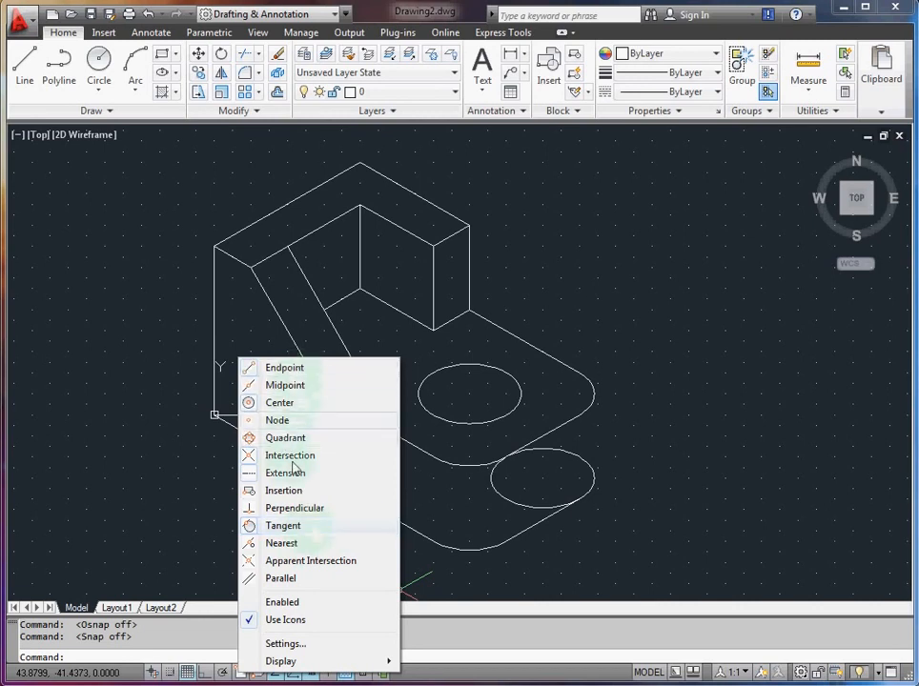
left_click(305, 528)
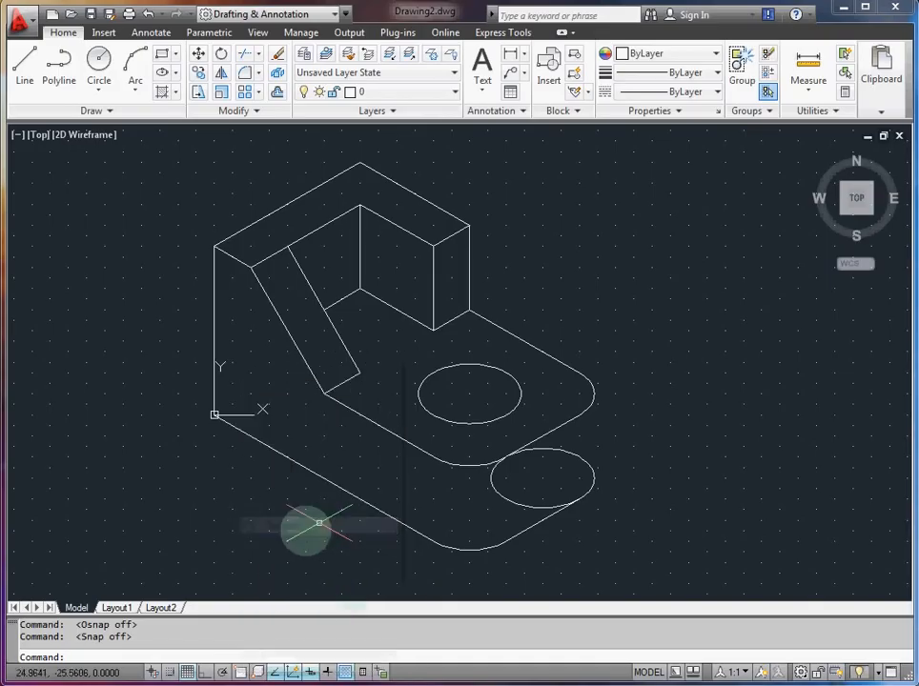
right_click(317, 531, "shift")
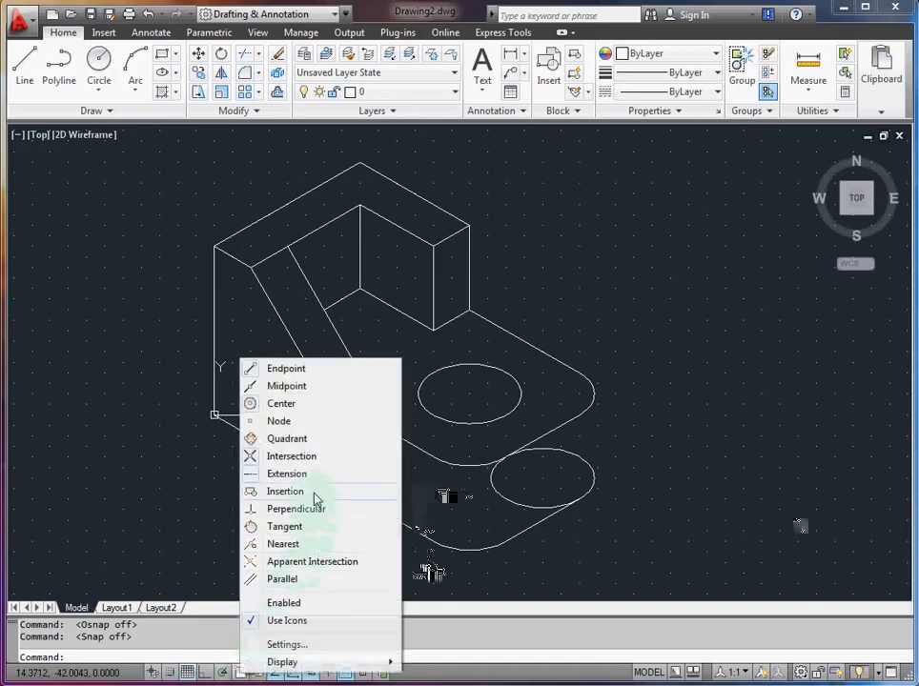
left_click(313, 531)
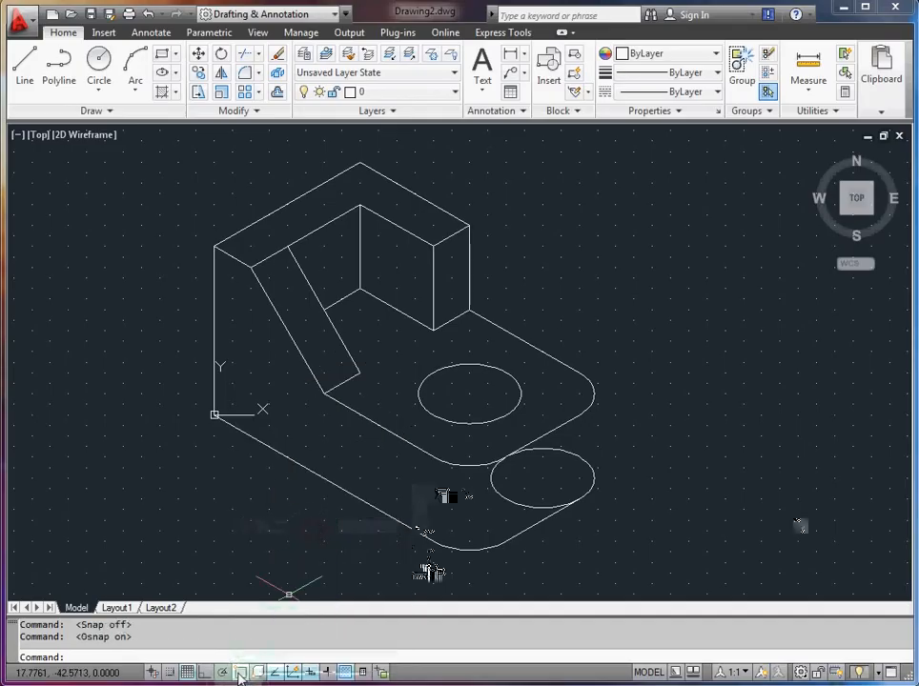
Step: Draw a vertical line about 20 units long joining the outermost right points of the base's upper rounded corner and the bottom isocircle
left_click(27, 63)
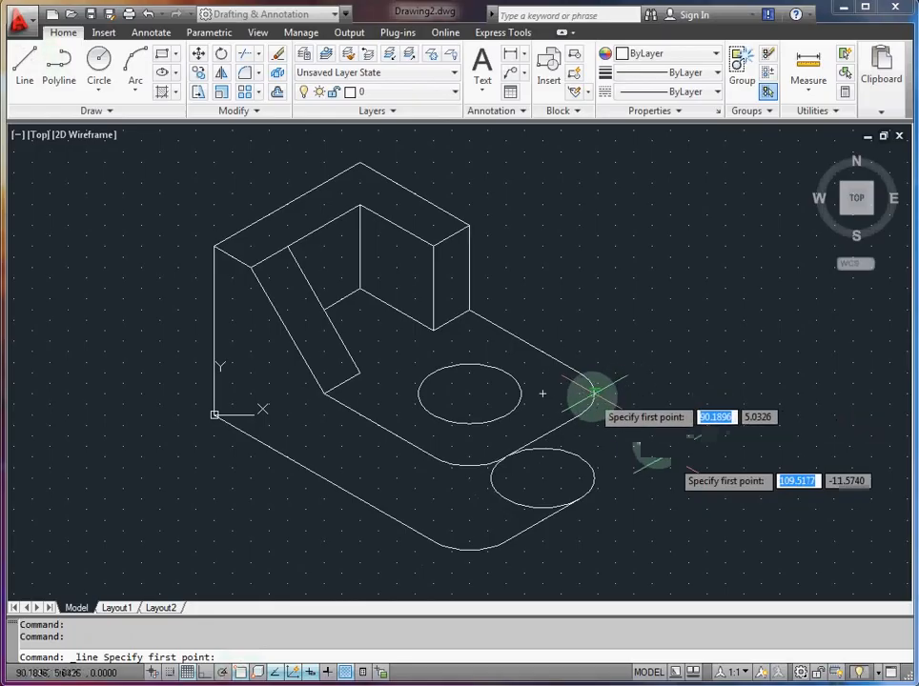
left_click(593, 392)
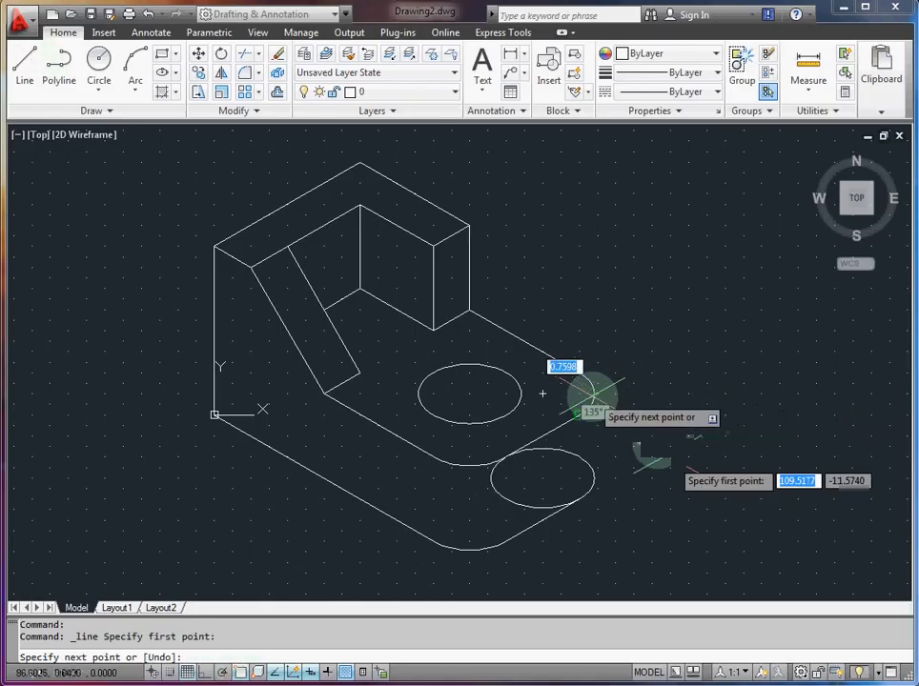
left_click(593, 476)
key("Escape")
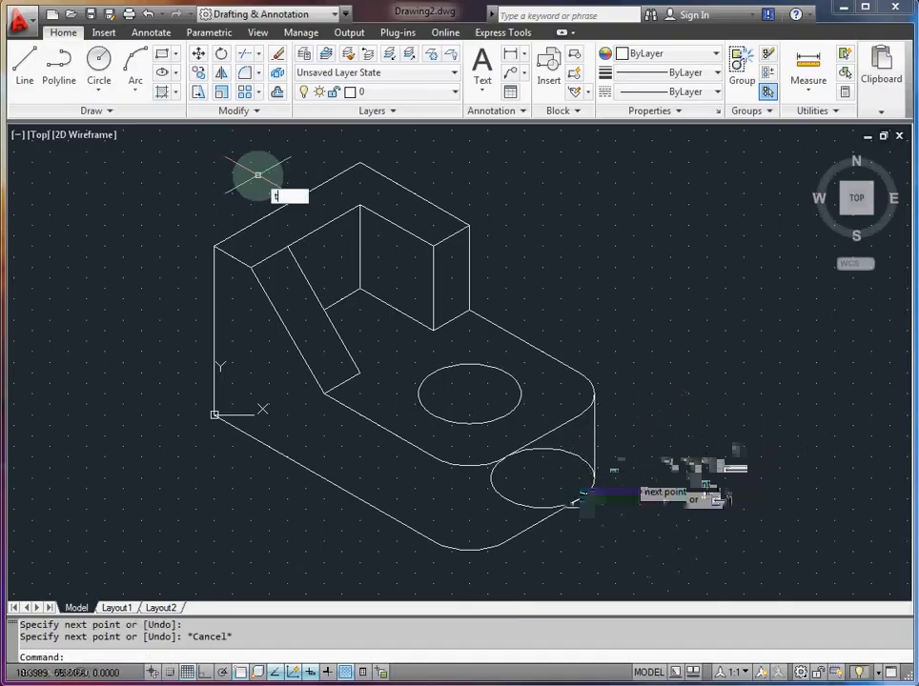
Step: Trim the right bottom isocircle between the vertical line and the bottom right edge, keeping only the rounded corner arc
key("Return")
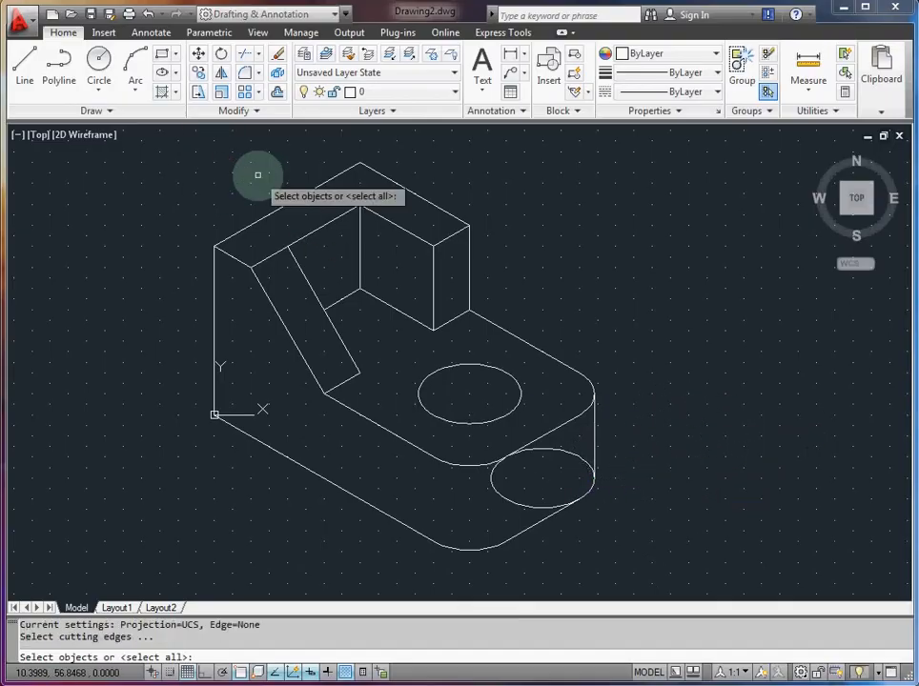
left_click(584, 458)
left_click(593, 449)
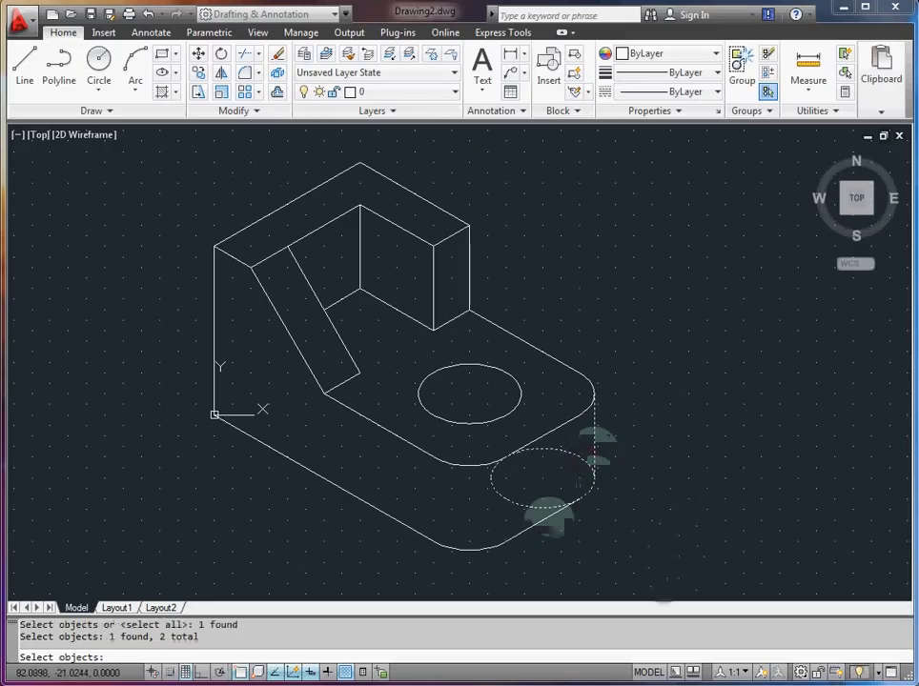
key("Return")
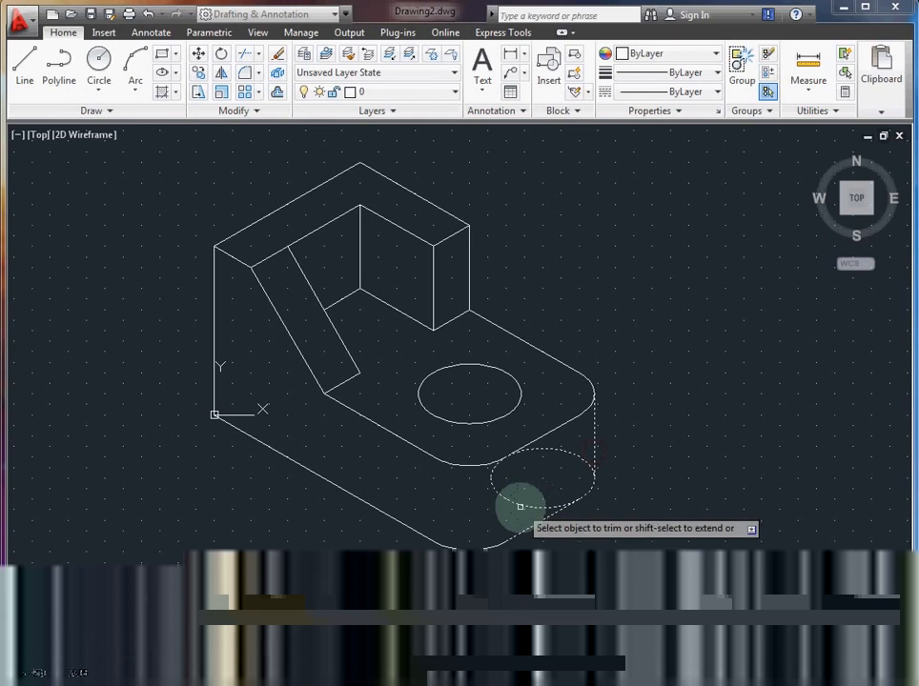
left_click(529, 505)
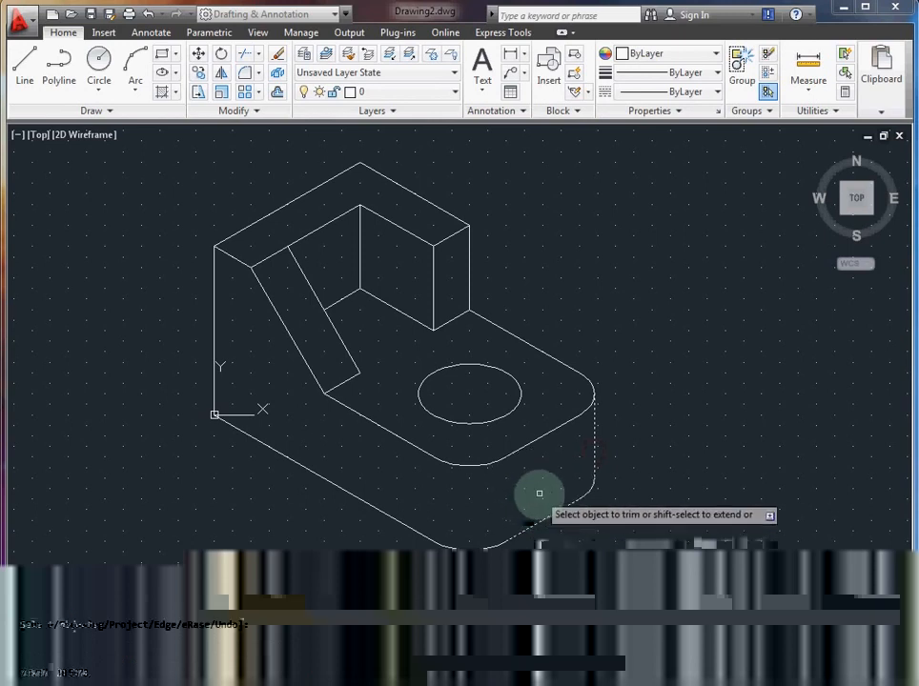